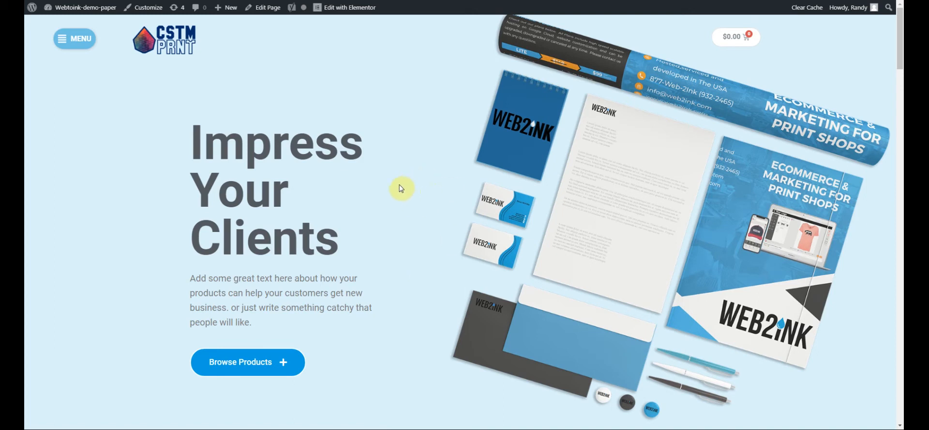
pyautogui.scroll(-4, 394, 222)
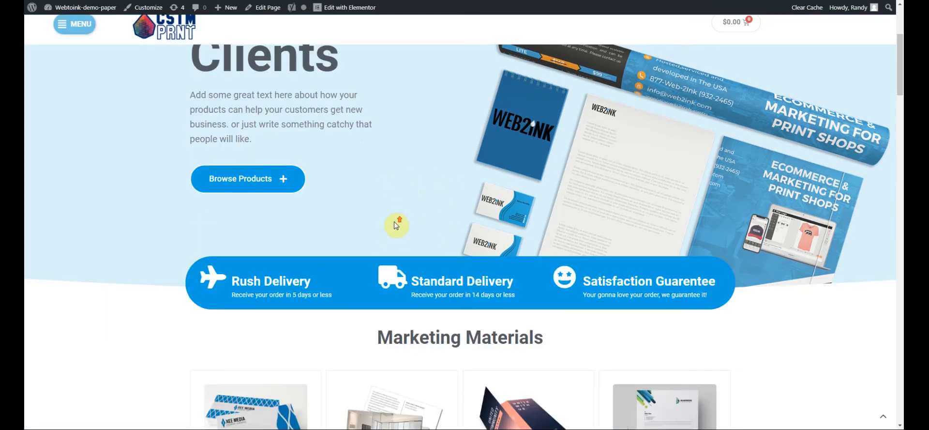
pyautogui.scroll(3, 393, 221)
pyautogui.scroll(1, 394, 222)
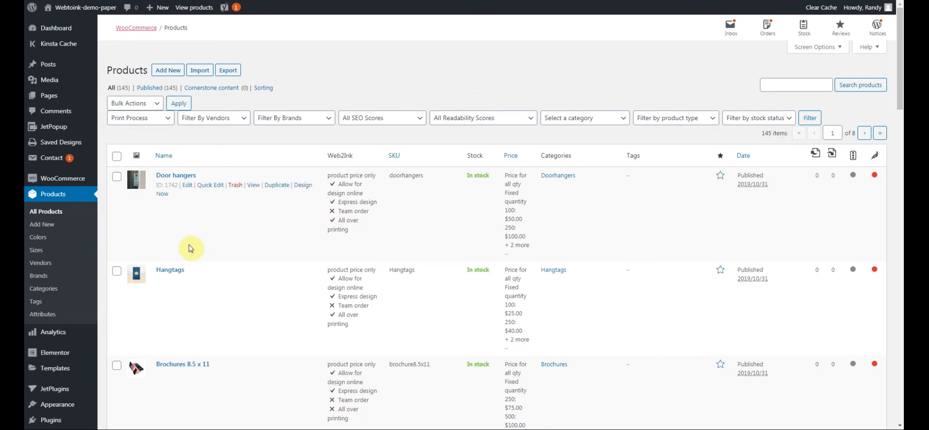
# Go from the WordPress dashboard to the store's product list and open a blank new product form
pyautogui.click(58, 33)
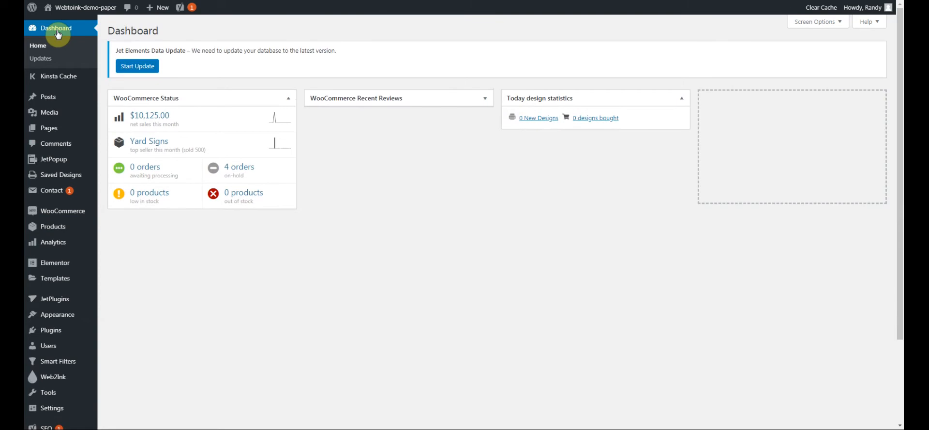
pyautogui.moveTo(52, 227)
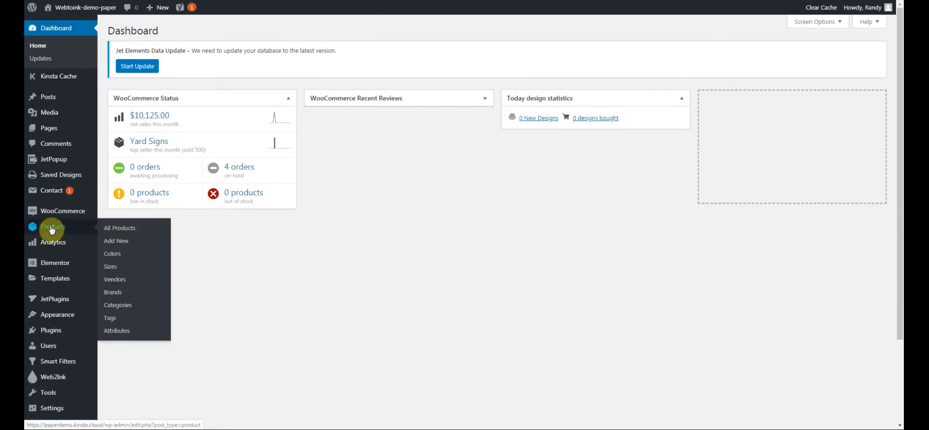
pyautogui.click(51, 229)
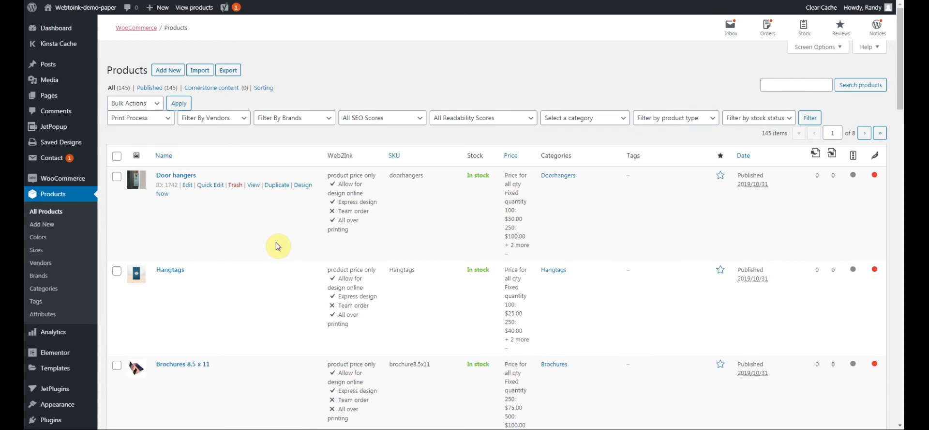
pyautogui.click(169, 73)
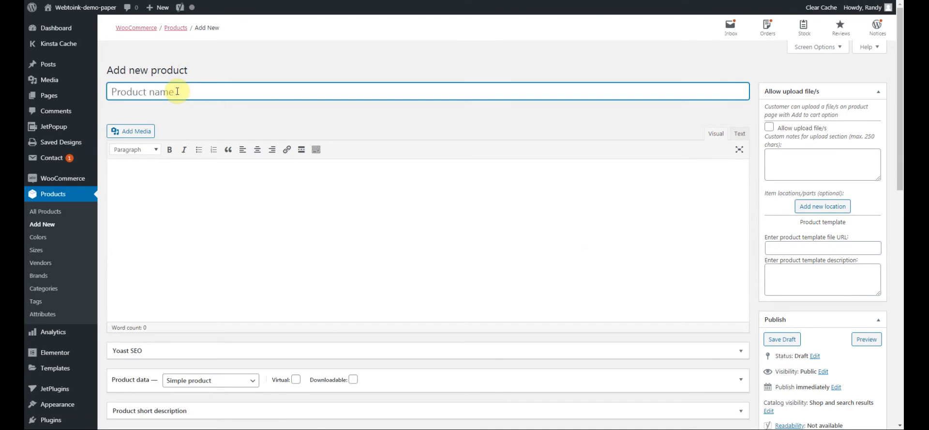
# Examine the blank product form, including its description area, publishing options and product data section
pyautogui.click(170, 191)
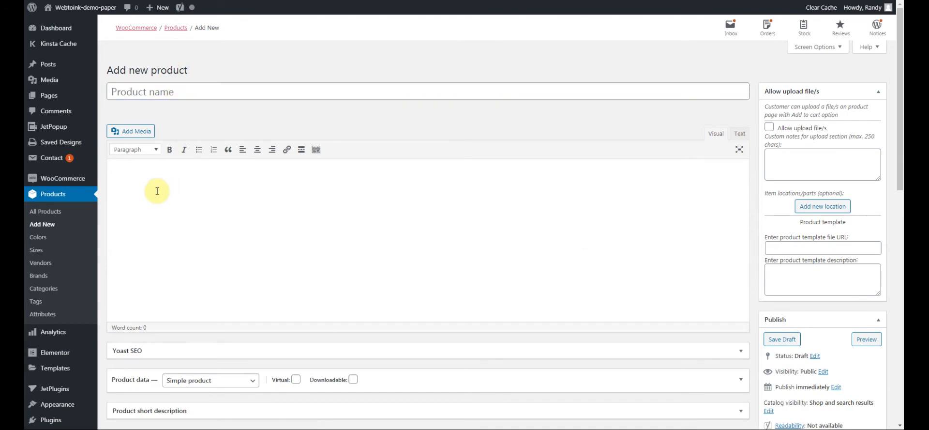
pyautogui.scroll(-2, 564, 242)
pyautogui.scroll(2, 565, 242)
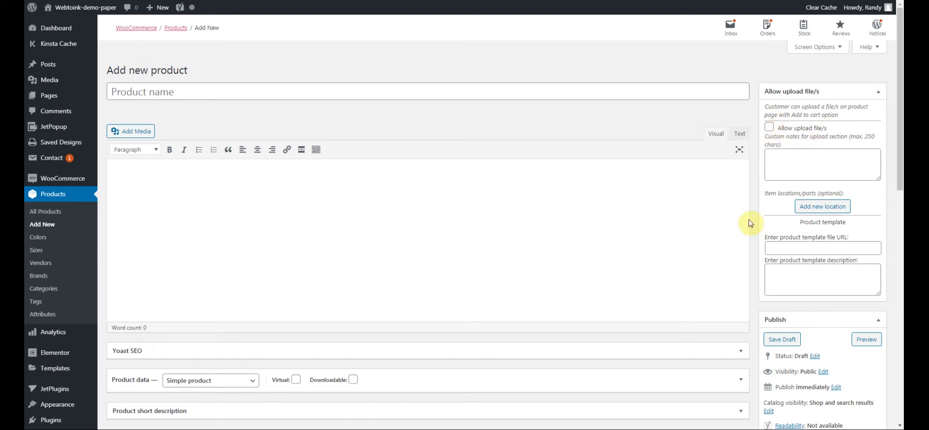
pyautogui.scroll(-3, 752, 246)
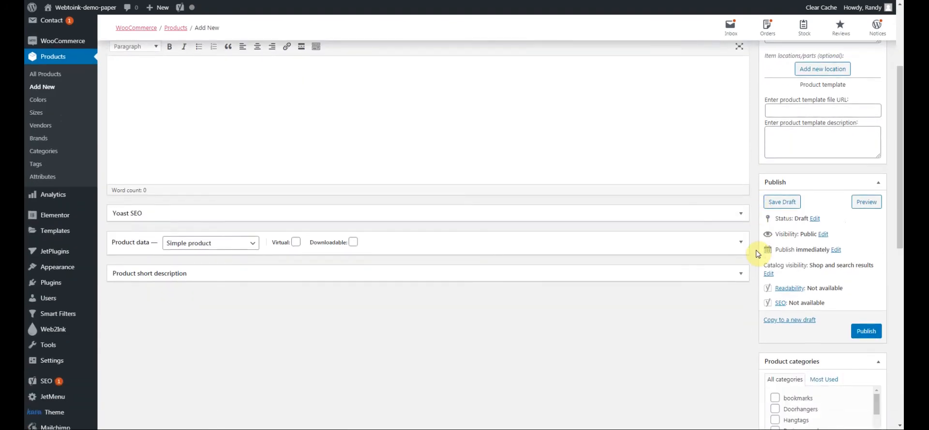
pyautogui.scroll(-1, 758, 252)
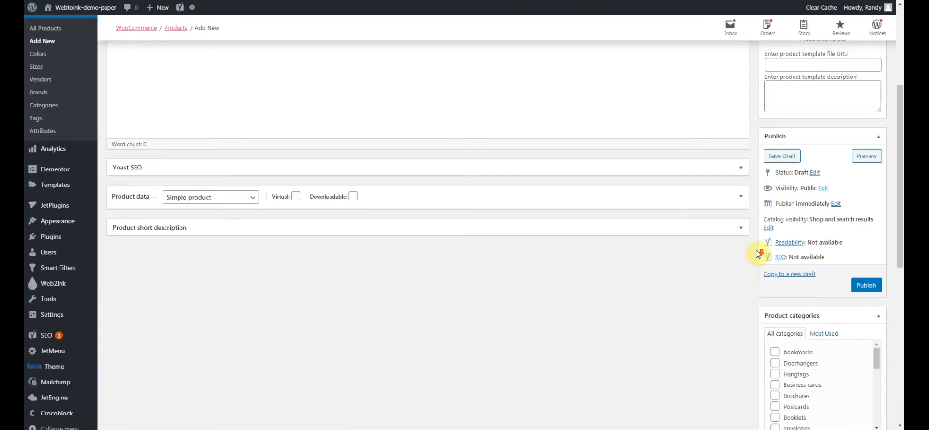
pyautogui.click(742, 197)
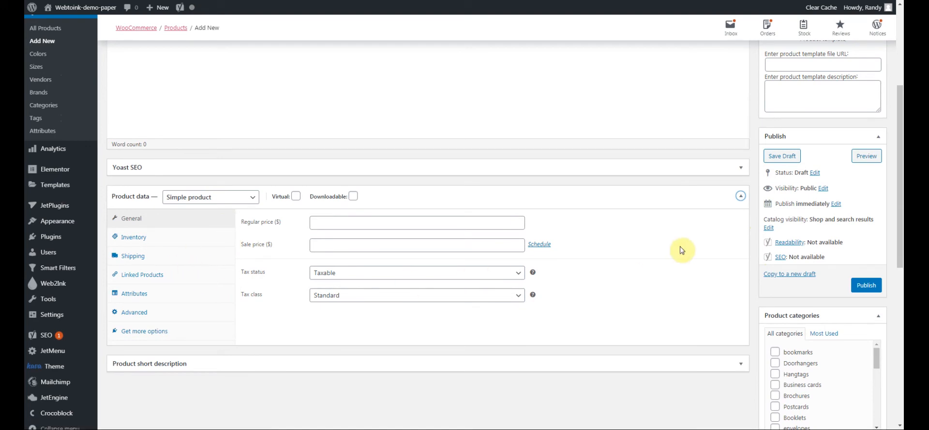
pyautogui.click(740, 195)
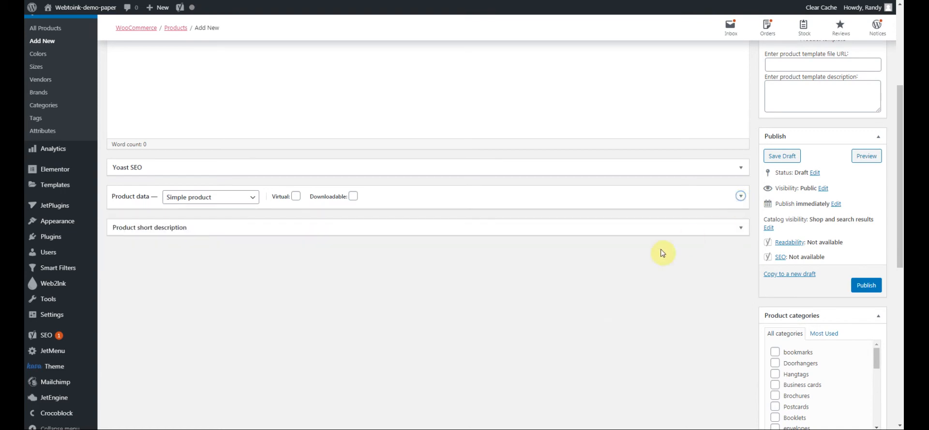
pyautogui.scroll(5, 615, 259)
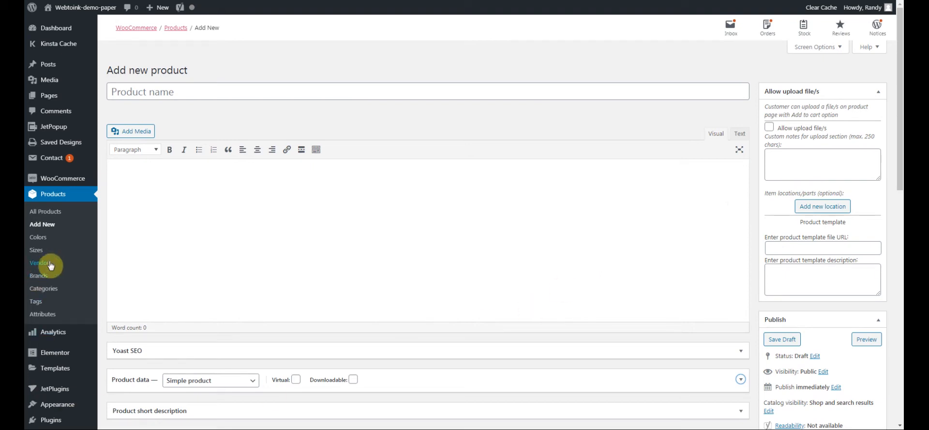
# Open the Web2Ink administration site from the Web2Ink plugin settings and go to its products page
pyautogui.scroll(-1, 54, 263)
pyautogui.scroll(-1, 53, 263)
pyautogui.scroll(-1, 53, 263)
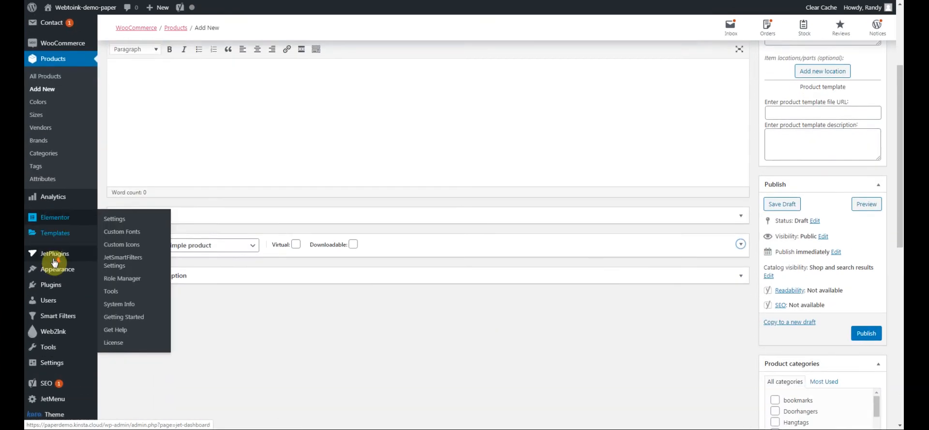
pyautogui.click(52, 330)
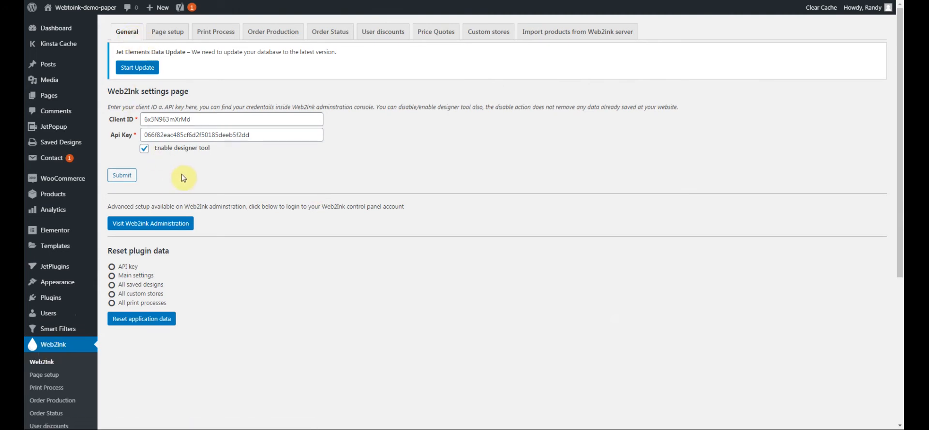
pyautogui.click(140, 228)
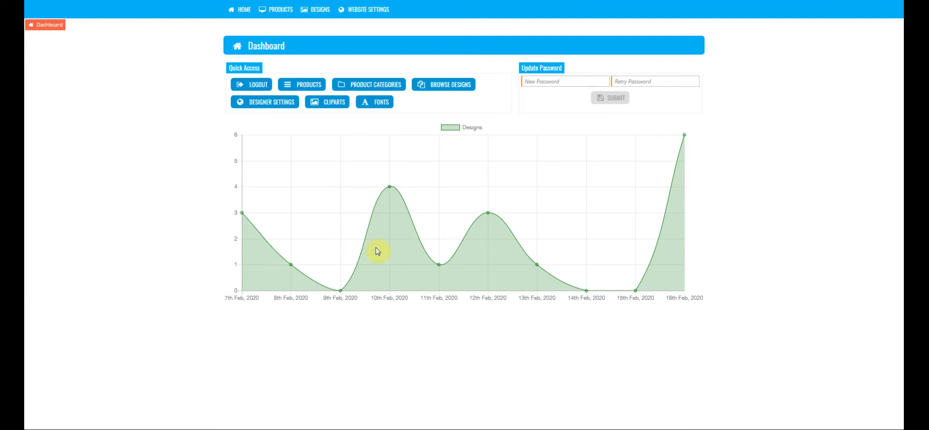
pyautogui.click(300, 87)
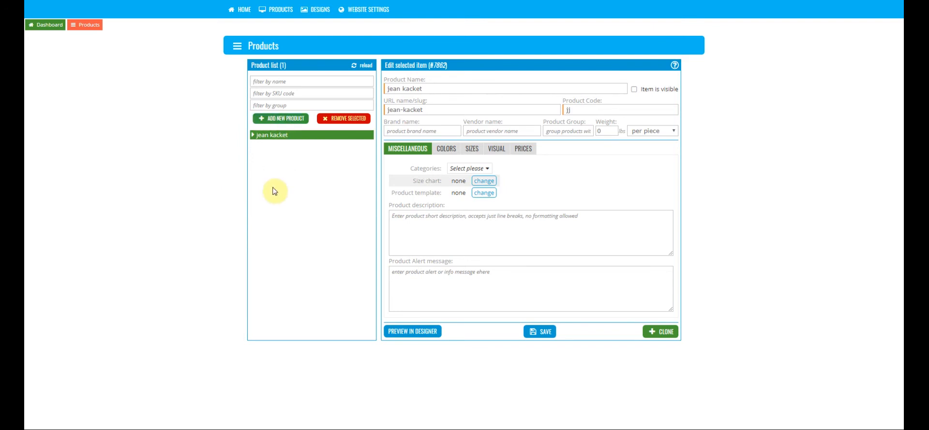
# Start a new product and name it Smooth Indoor Banner
pyautogui.click(281, 121)
pyautogui.click(347, 161)
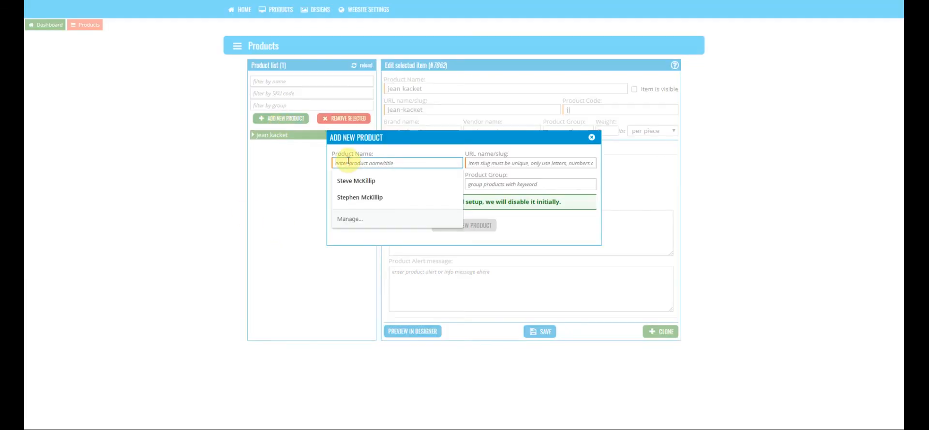
pyautogui.write('Smooth')
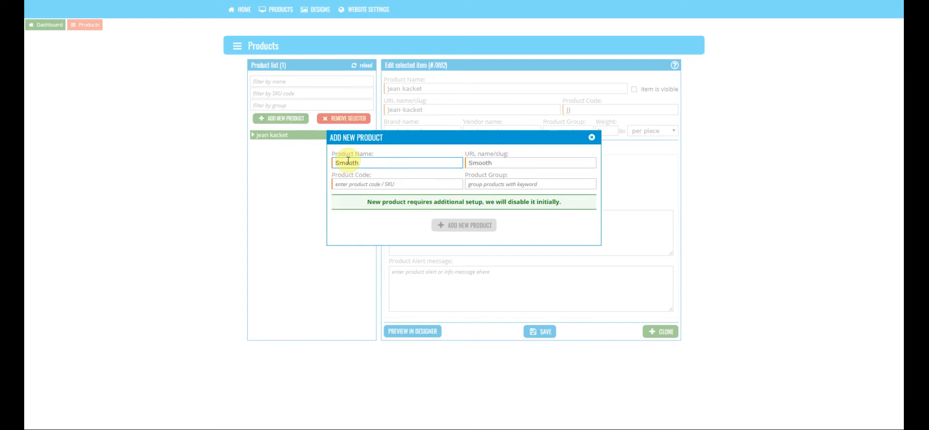
pyautogui.write(' Banner')
pyautogui.click(361, 163)
pyautogui.write('Indoor')
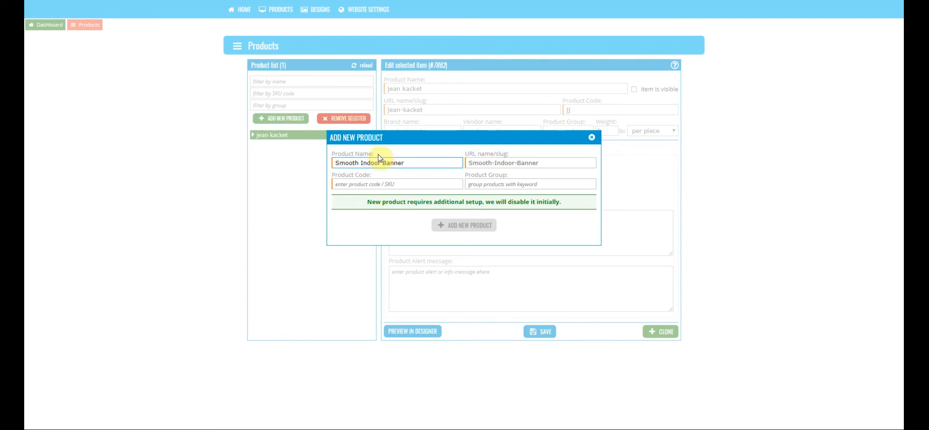
# Enter SIB-001 as the product code and add the new product with no product group
pyautogui.click(353, 185)
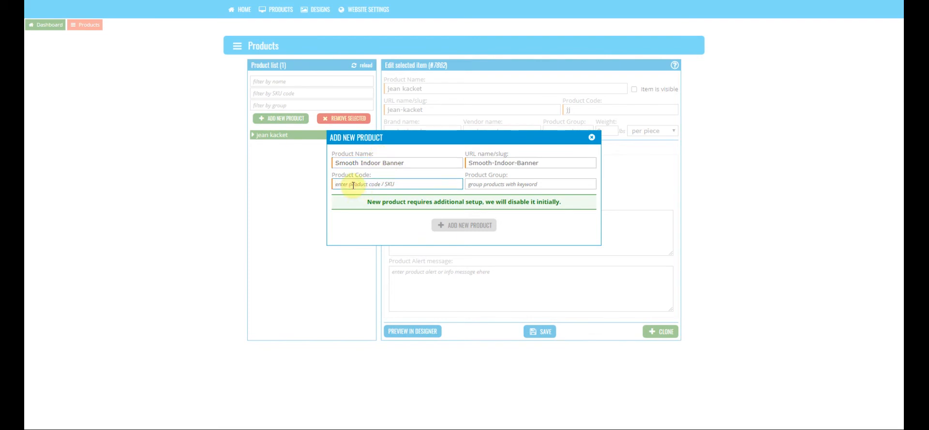
pyautogui.write('S')
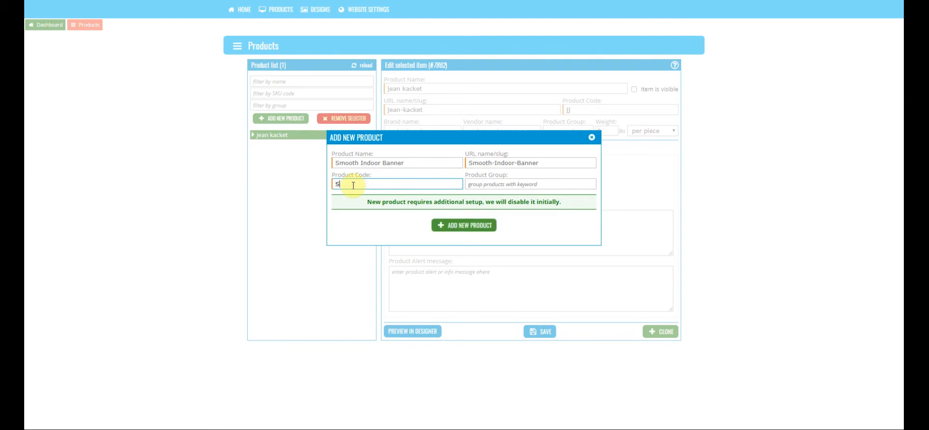
pyautogui.write('IB-001')
pyautogui.moveTo(336, 163); pyautogui.dragTo(406, 164)
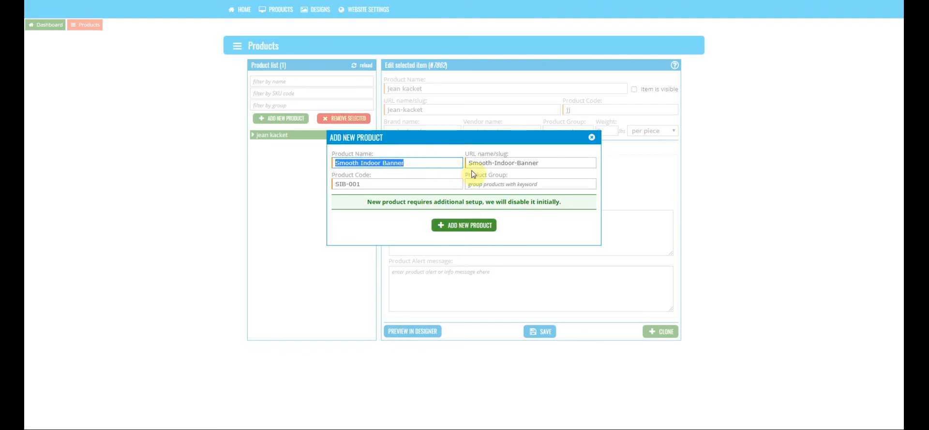
pyautogui.moveTo(468, 163); pyautogui.dragTo(544, 165)
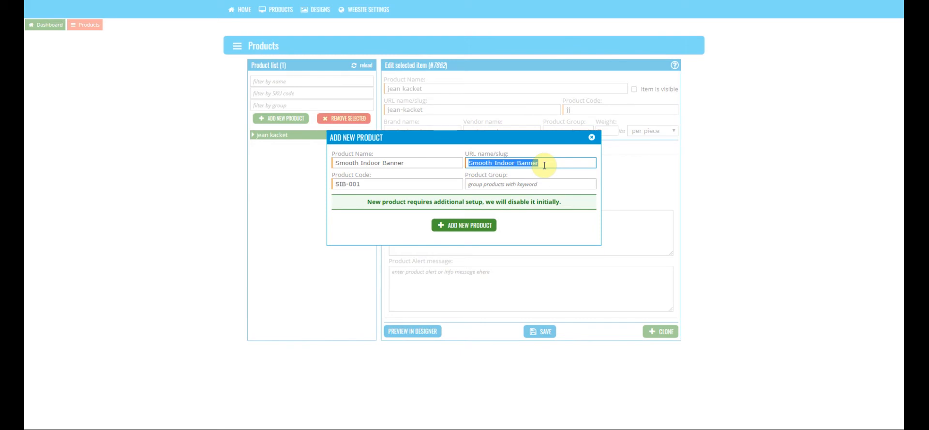
pyautogui.moveTo(364, 184); pyautogui.dragTo(332, 187)
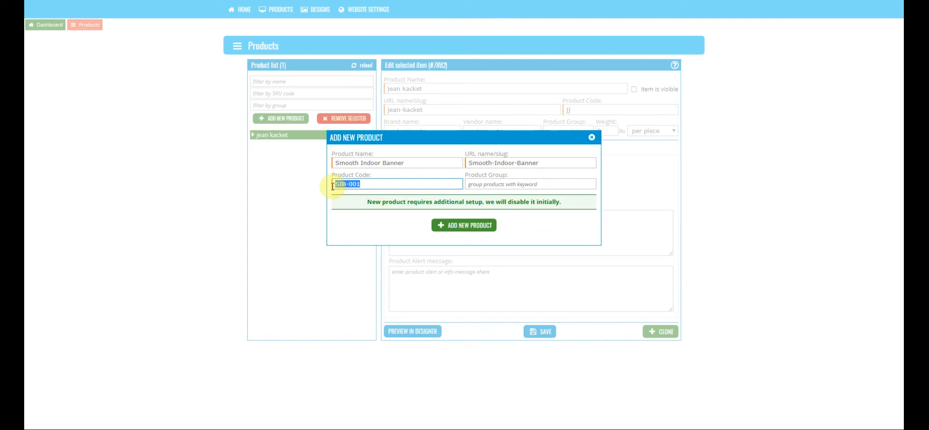
pyautogui.click(503, 184)
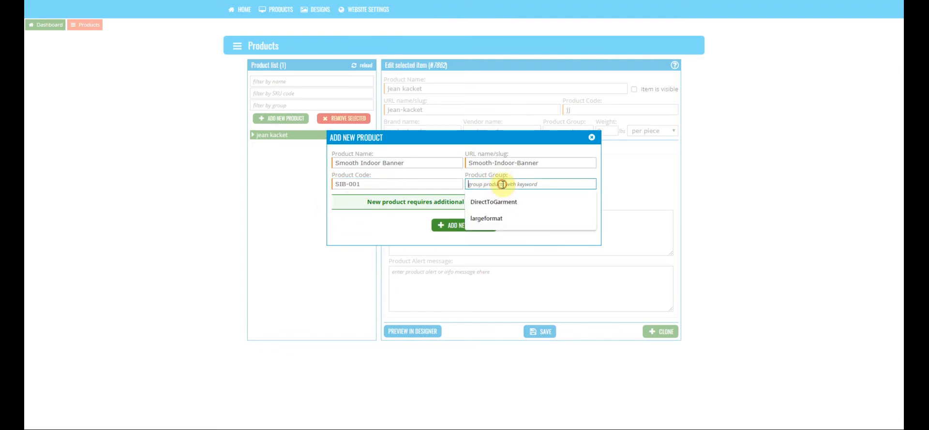
pyautogui.click(413, 184)
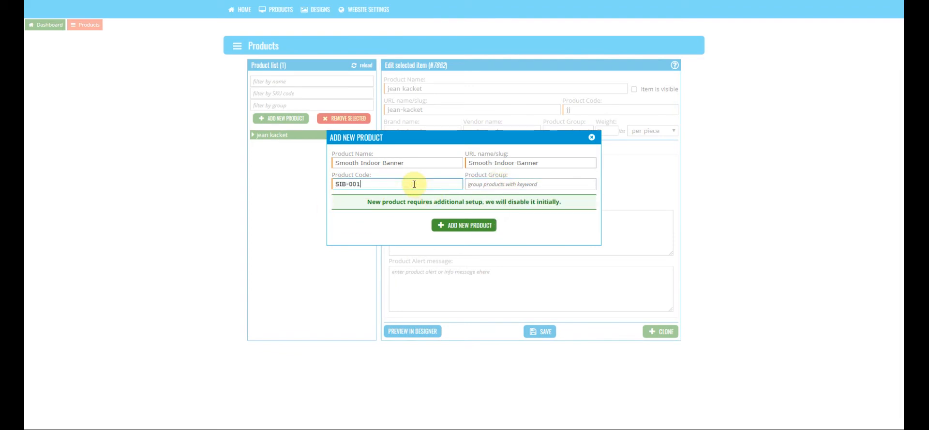
pyautogui.click(460, 228)
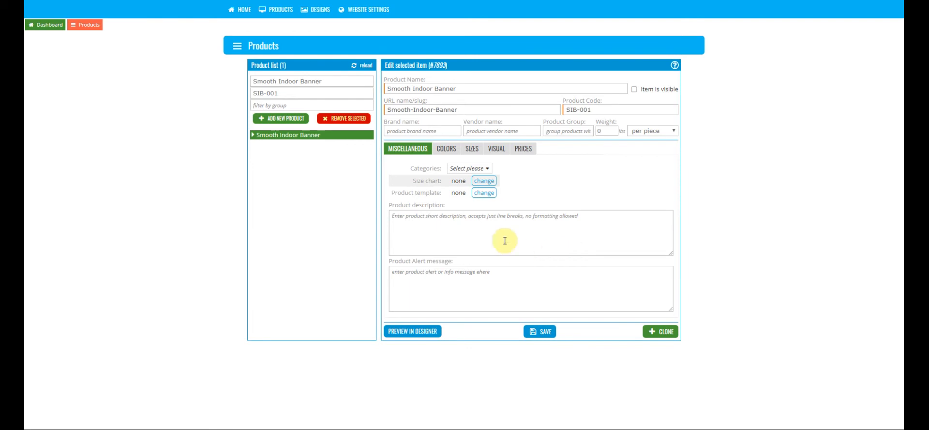
pyautogui.click(635, 93)
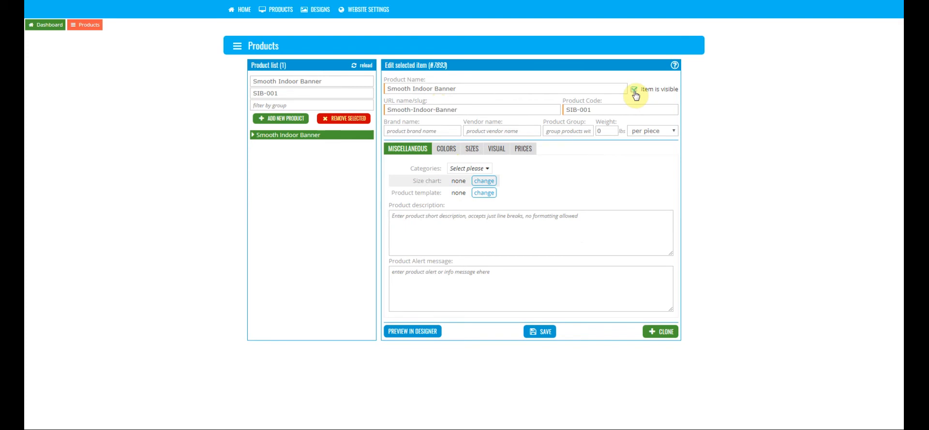
pyautogui.click(634, 90)
pyautogui.click(437, 132)
pyautogui.click(505, 131)
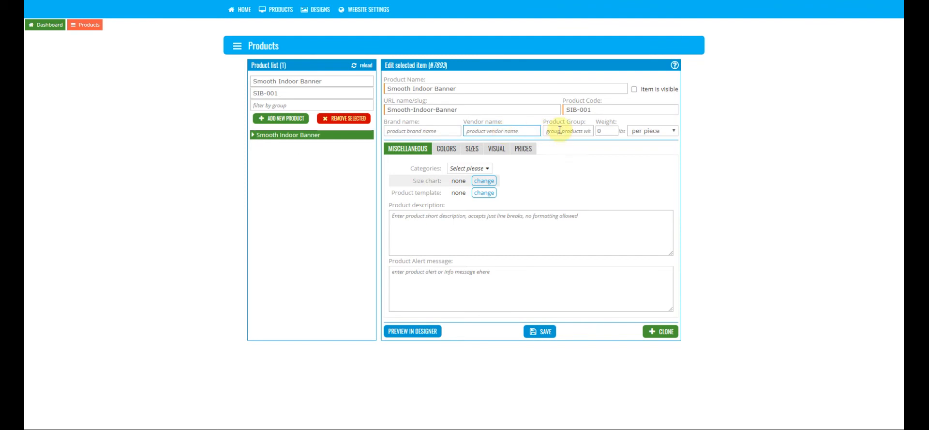
pyautogui.click(605, 133)
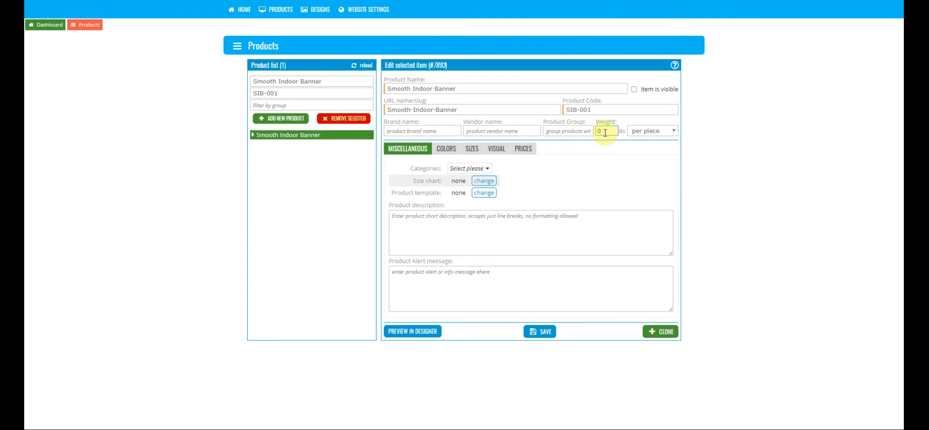
# Set the Smooth Indoor Banner's weight to 0.75 lbs per sq. foot
pyautogui.click(666, 132)
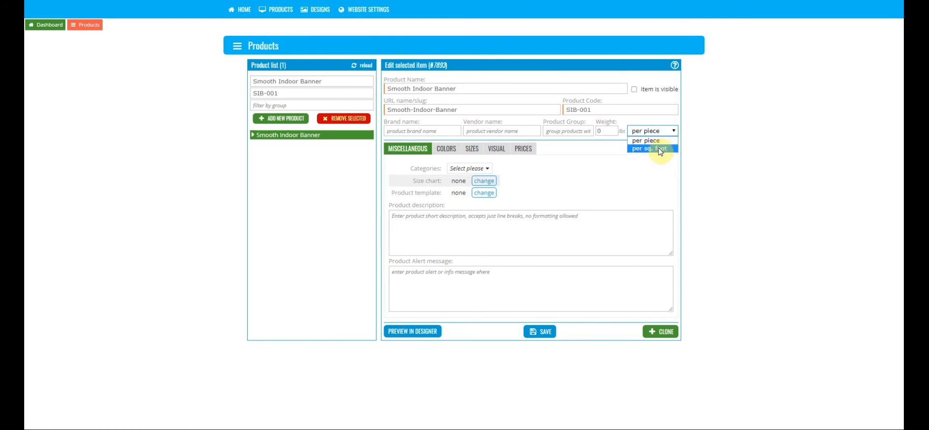
pyautogui.click(658, 139)
pyautogui.click(659, 129)
pyautogui.click(659, 130)
pyautogui.click(660, 134)
pyautogui.click(655, 150)
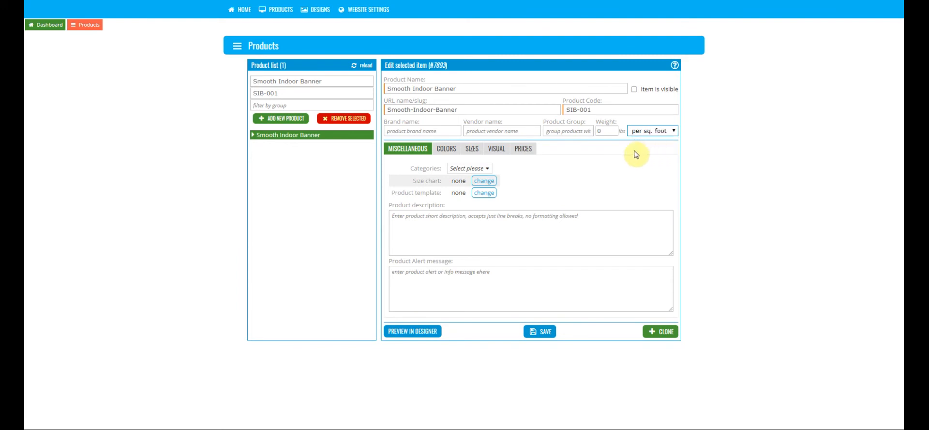
pyautogui.click(599, 131)
pyautogui.write('0.75')
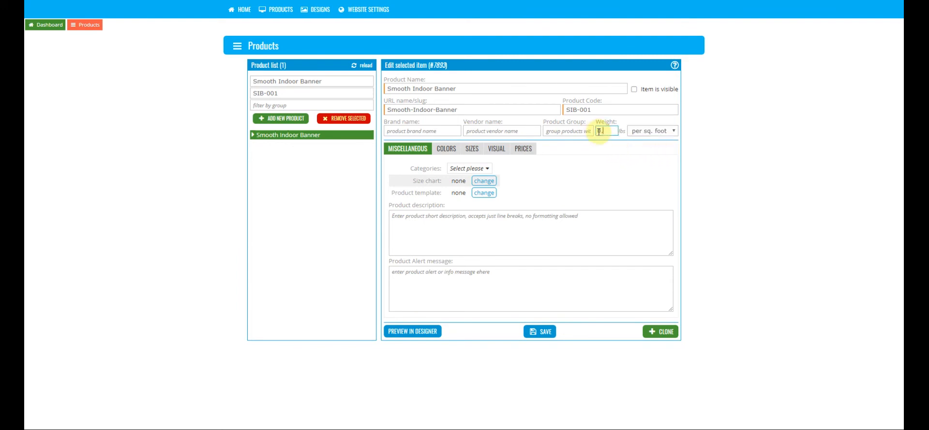
pyautogui.click(585, 175)
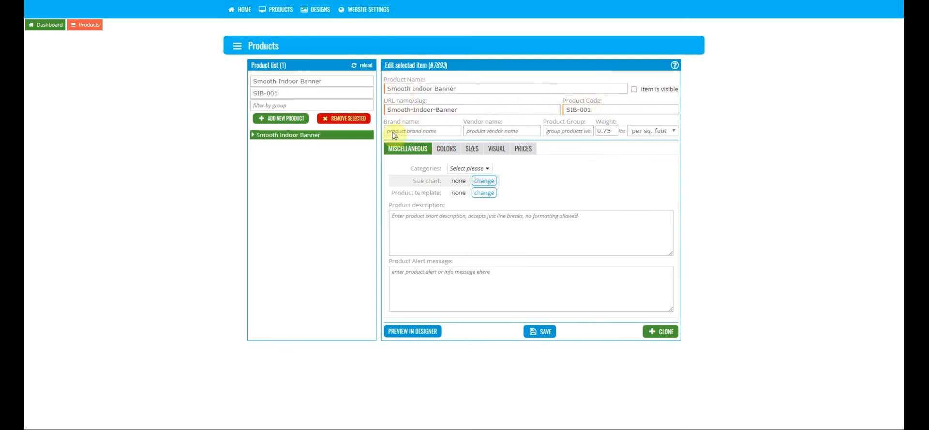
# Go to the product categories page and add a top-level category named large format
pyautogui.click(403, 150)
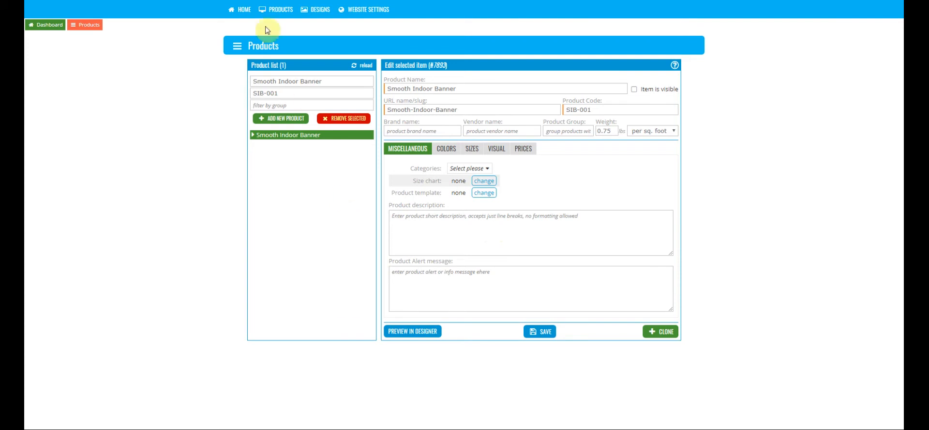
pyautogui.click(275, 9)
pyautogui.click(286, 40)
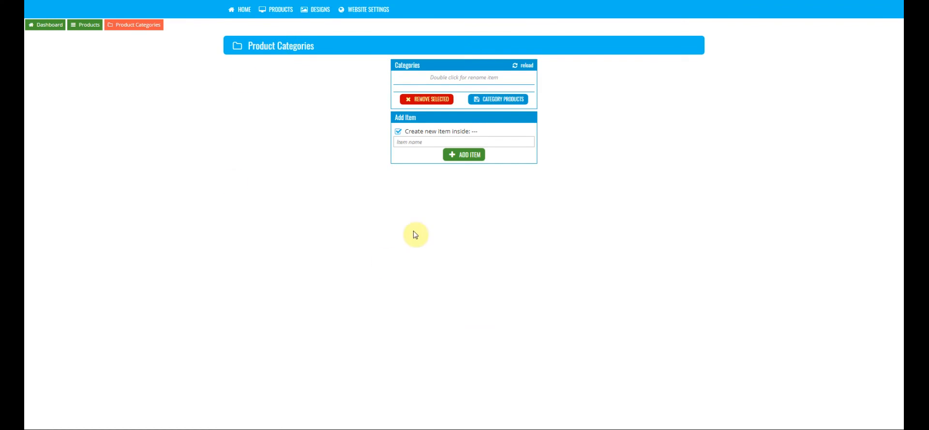
pyautogui.click(397, 132)
pyautogui.click(402, 141)
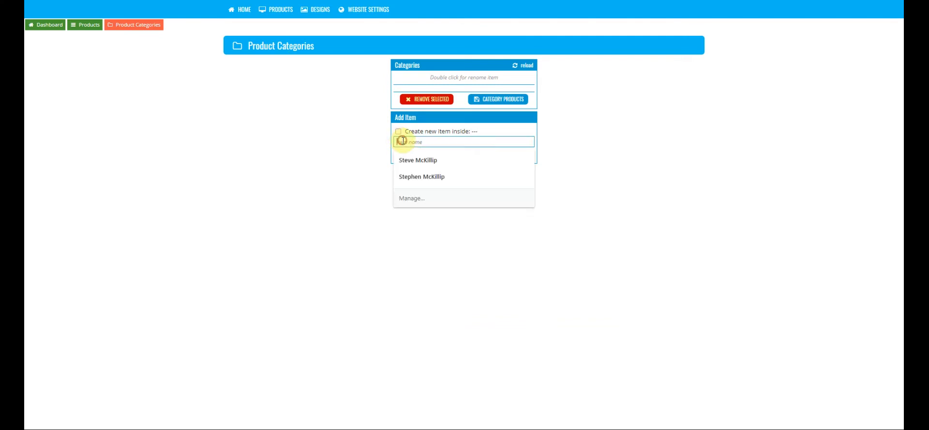
pyautogui.write('large format')
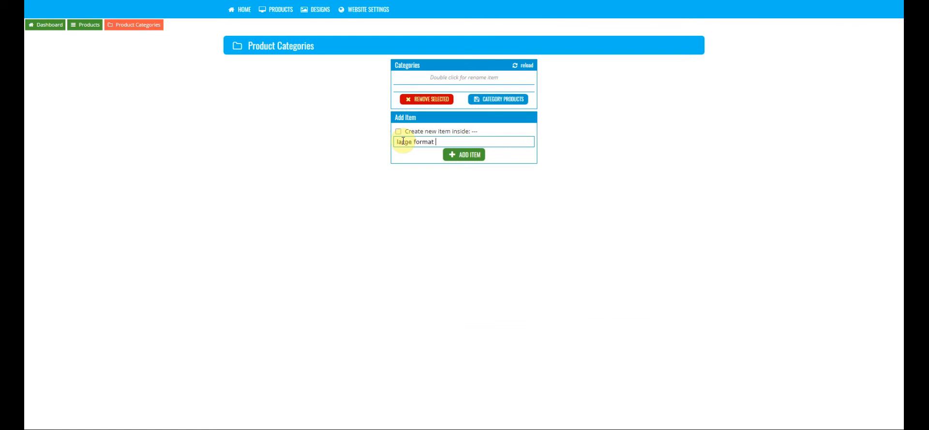
pyautogui.click(461, 156)
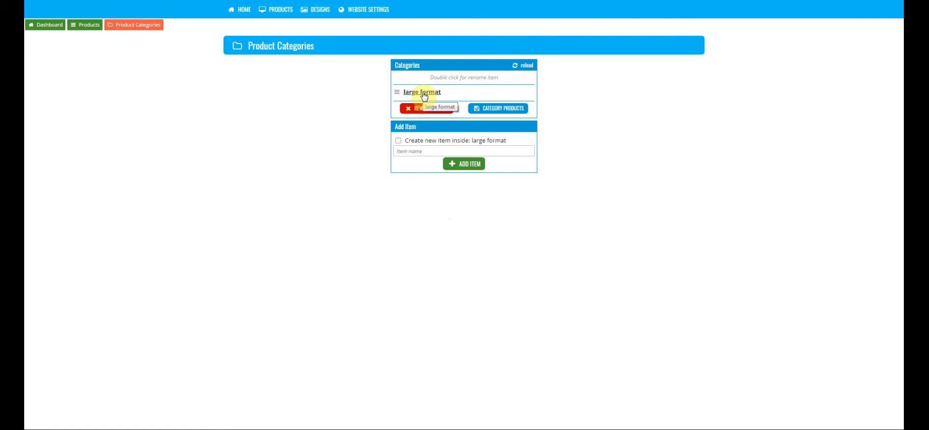
# Add a subcategory named banners inside the large format category
pyautogui.click(398, 141)
pyautogui.click(412, 151)
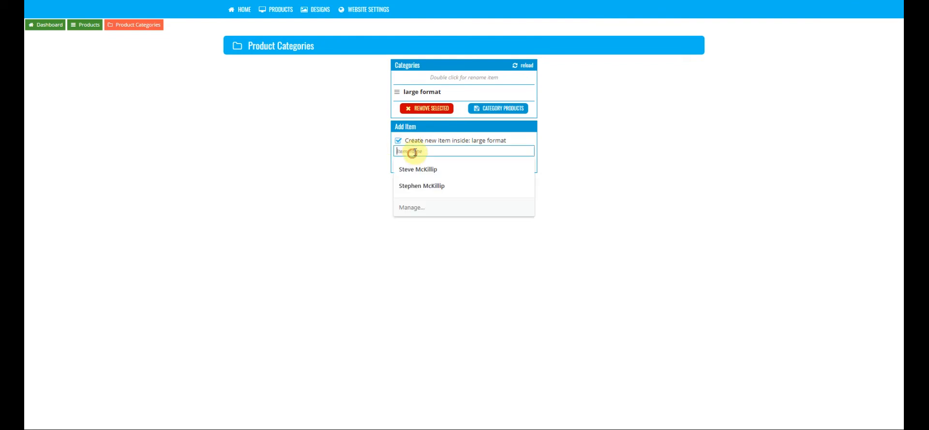
pyautogui.write('banners')
pyautogui.click(459, 171)
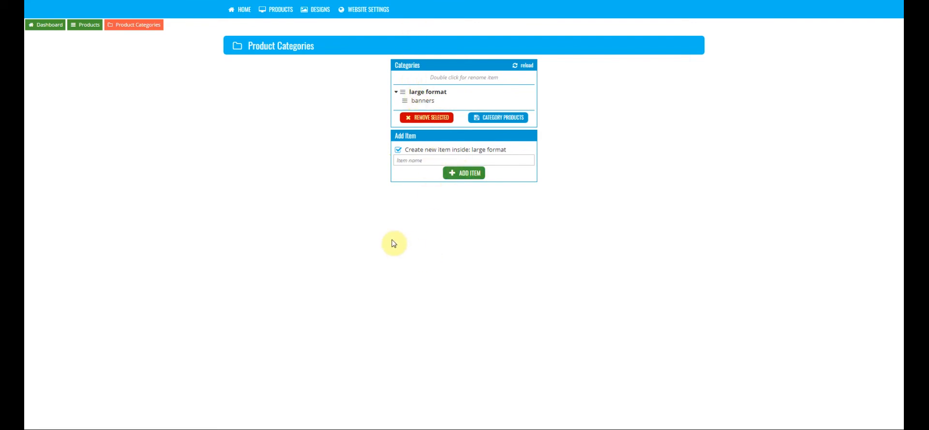
# Return to the products page and try to open the category choices for the Smooth Indoor Banner
pyautogui.moveTo(275, 11)
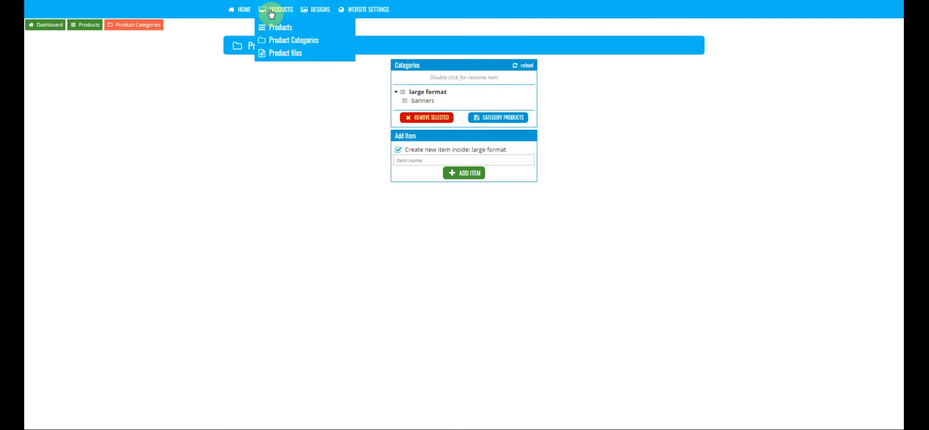
pyautogui.click(279, 30)
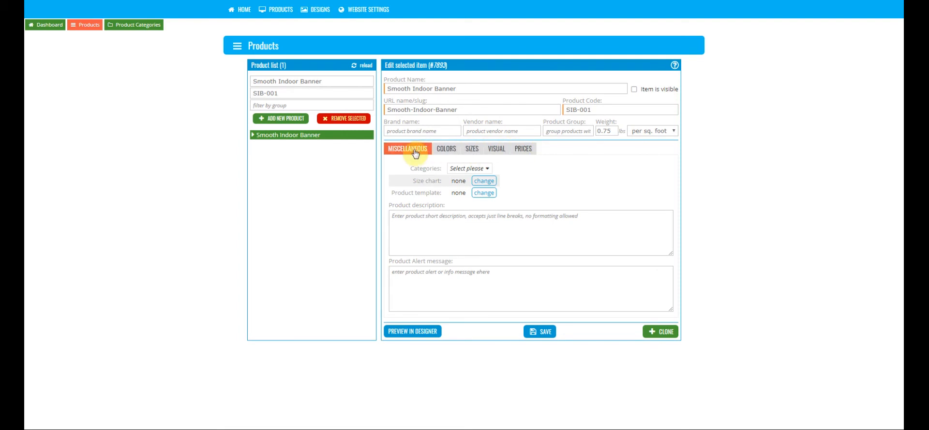
pyautogui.doubleClick(487, 170)
pyautogui.click(487, 170)
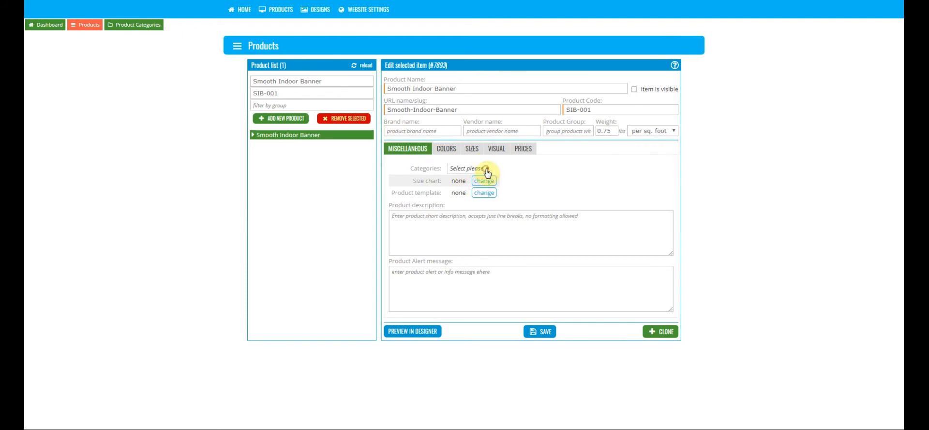
pyautogui.doubleClick(482, 170)
# Reload the administration site and reopen the Smooth Indoor Banner from the products page
pyautogui.click(86, 4)
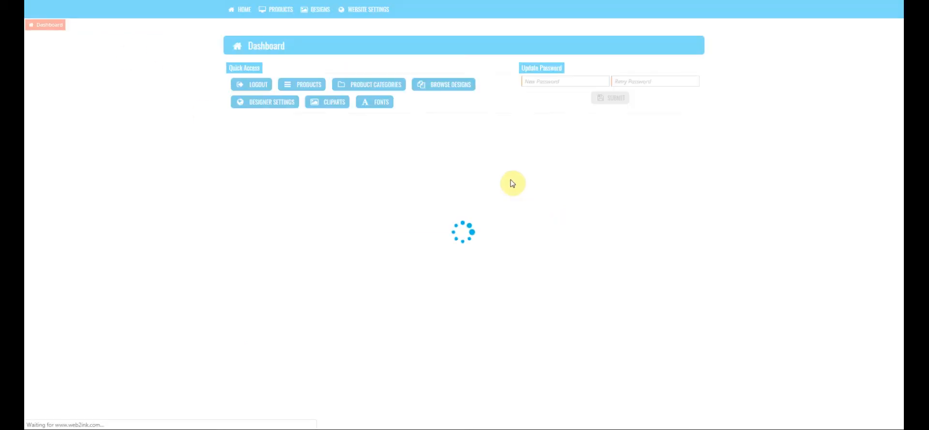
pyautogui.click(302, 86)
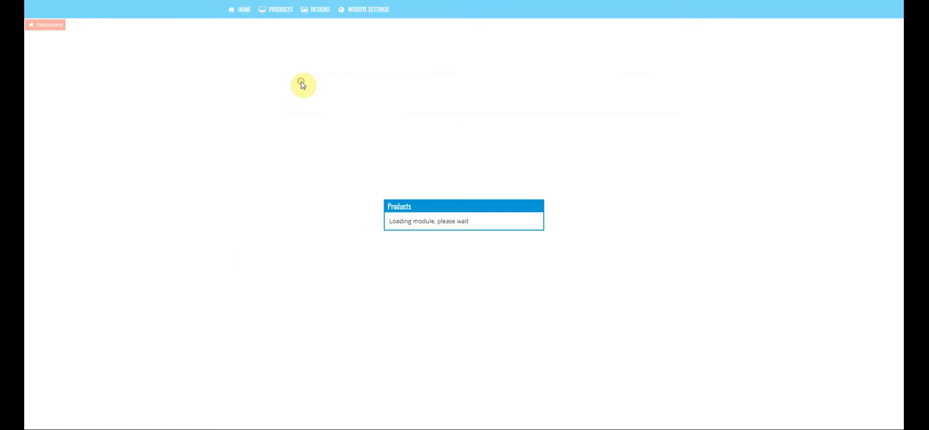
pyautogui.click(305, 147)
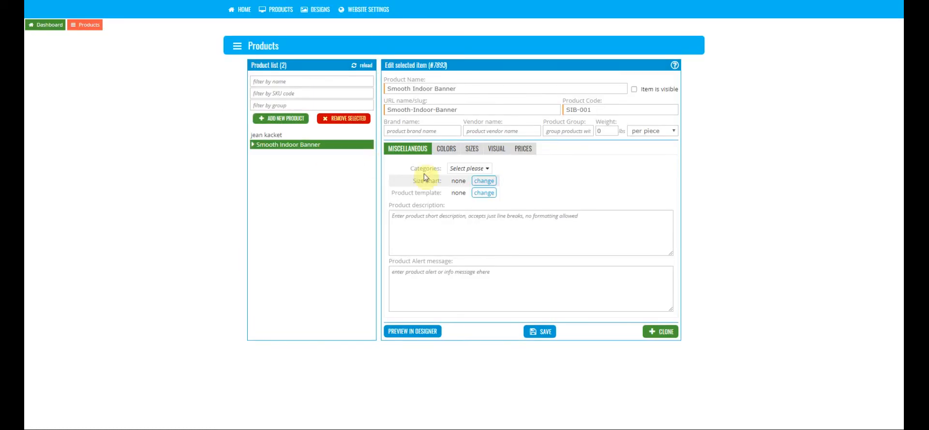
# Assign the Smooth Indoor Banner to the large format category
pyautogui.click(484, 180)
pyautogui.click(456, 180)
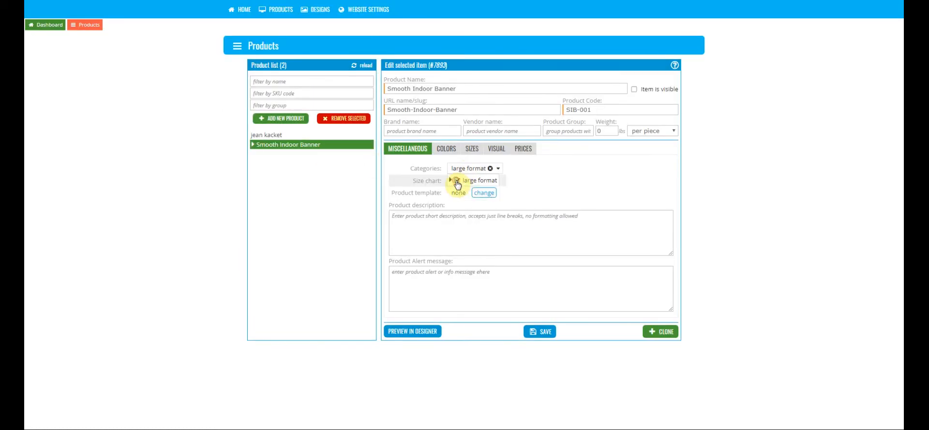
pyautogui.click(549, 181)
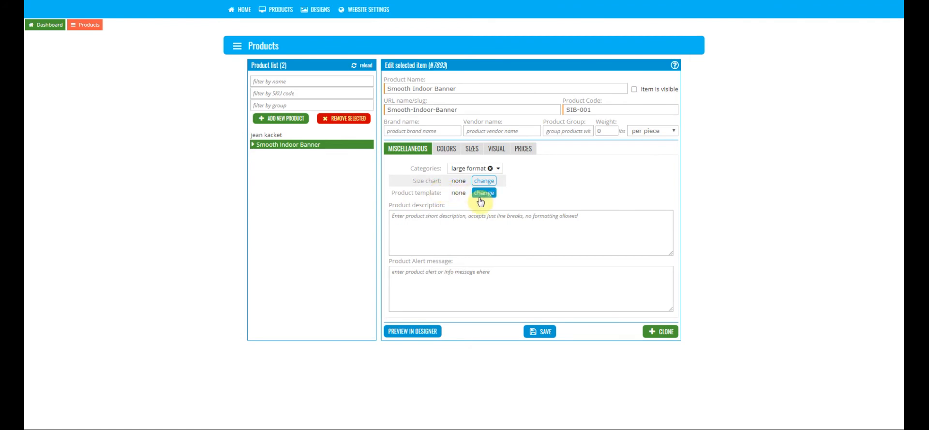
# Enter the product description "Smooth Indoor Banner, 15oz weight, Printable on one side only."
pyautogui.click(411, 228)
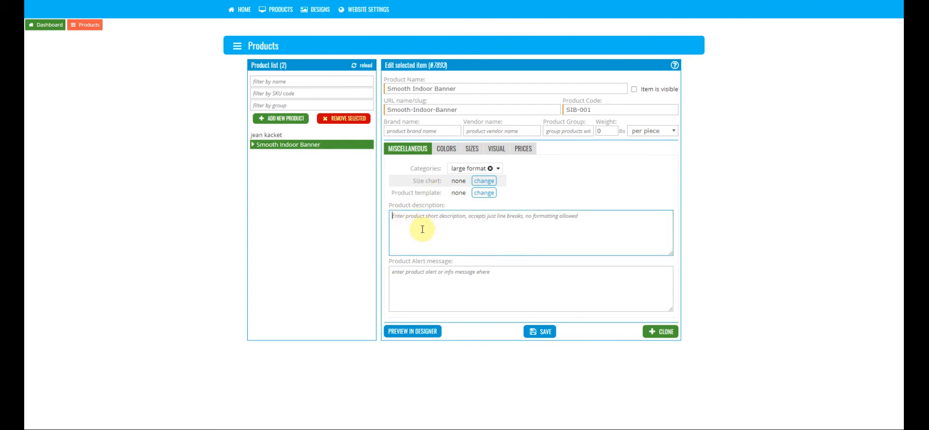
pyautogui.write('Smmoth')
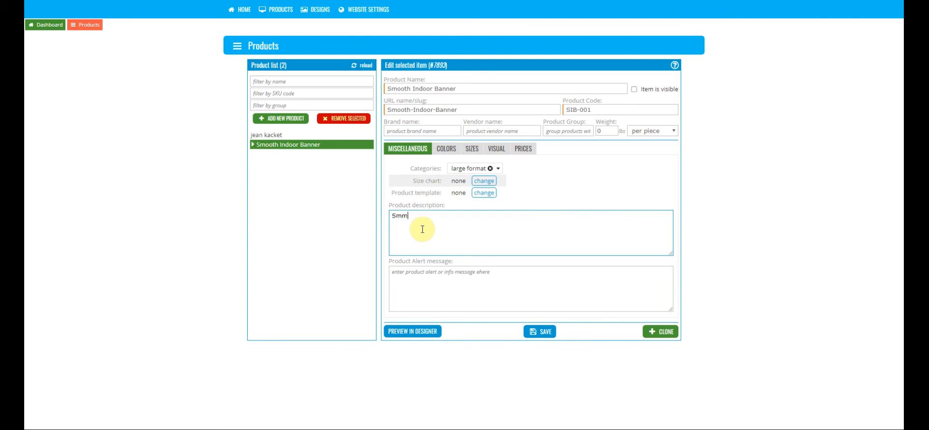
pyautogui.press('BackSpace')
pyautogui.press('BackSpace')
pyautogui.press('BackSpace')
pyautogui.press('BackSpace')
pyautogui.press('BackSpace')
pyautogui.write('ooth Indoor Banner, 15oz weight, Printable on o')
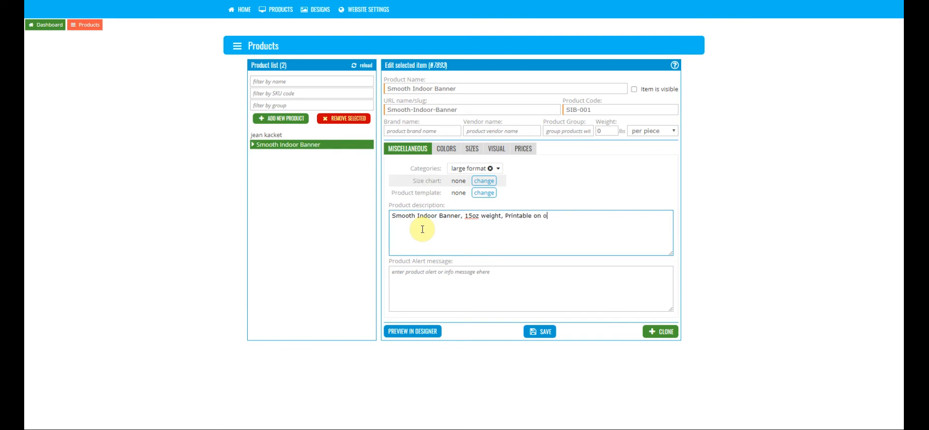
pyautogui.write('ne side only.')
# Enter the product alert message "This product can only be printed on one side." and save the product
pyautogui.click(409, 281)
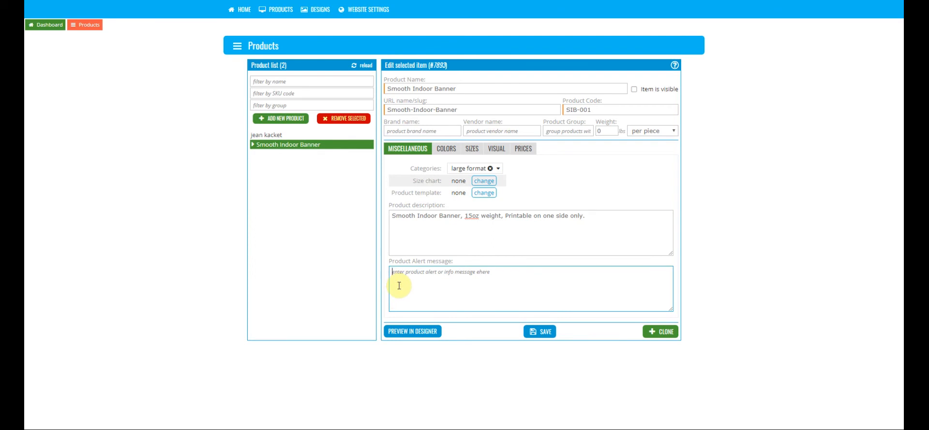
pyautogui.write('This ')
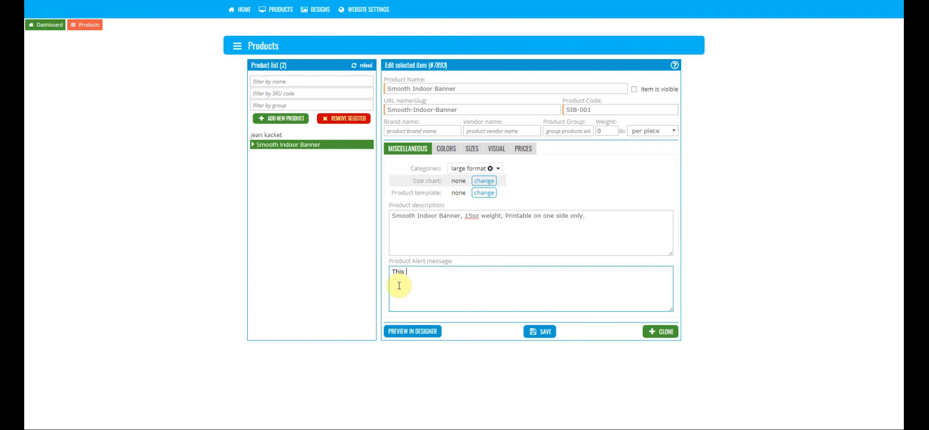
pyautogui.write('product can only be printed on one side')
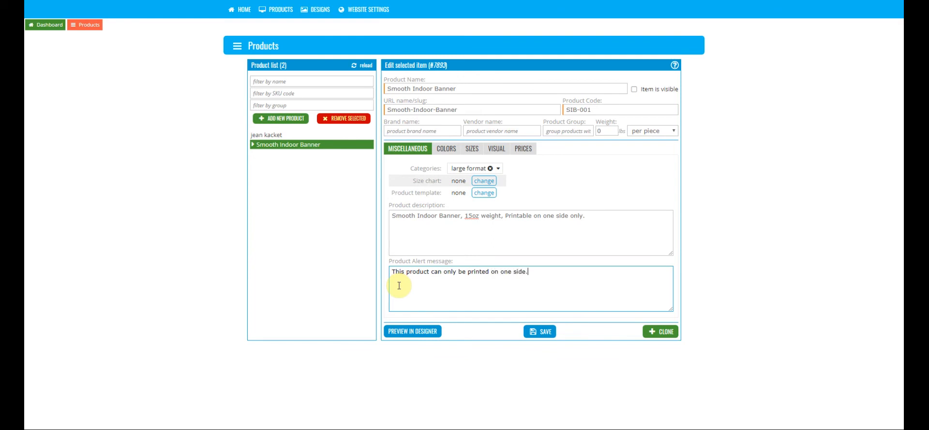
pyautogui.write('.')
pyautogui.click(418, 231)
pyautogui.click(537, 330)
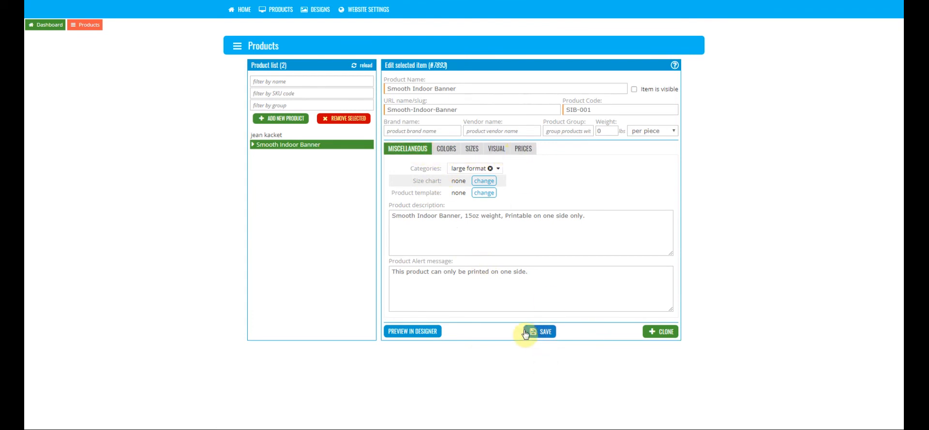
# Add a product color named White in the Light colors group with white as its main color
pyautogui.click(444, 153)
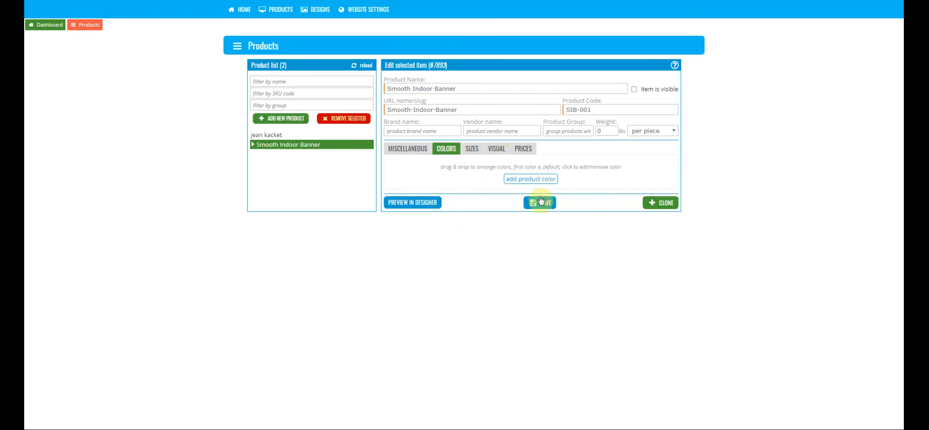
pyautogui.click(527, 180)
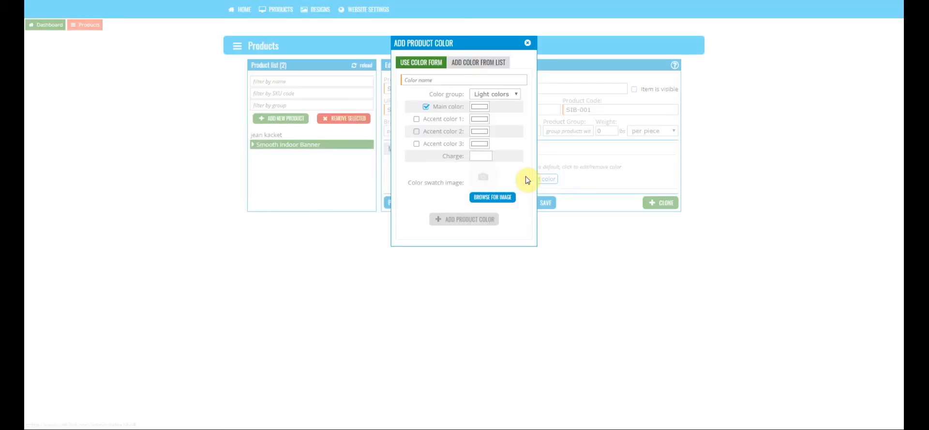
pyautogui.click(443, 80)
pyautogui.write('Wh')
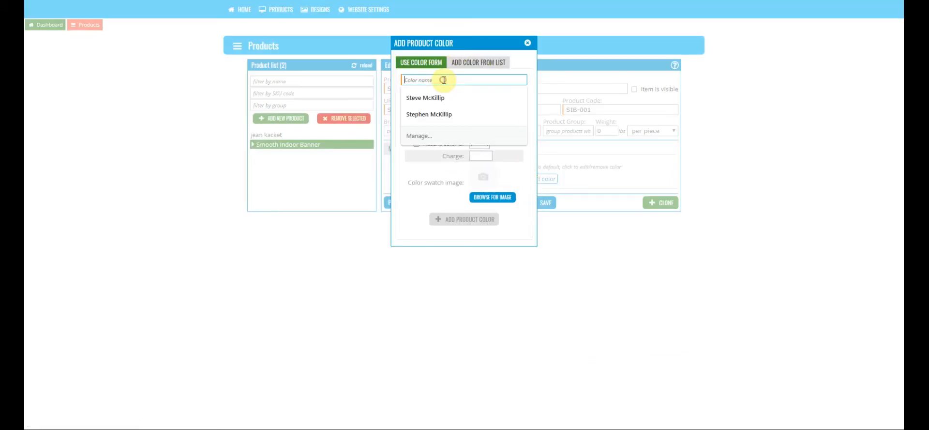
pyautogui.write('ite')
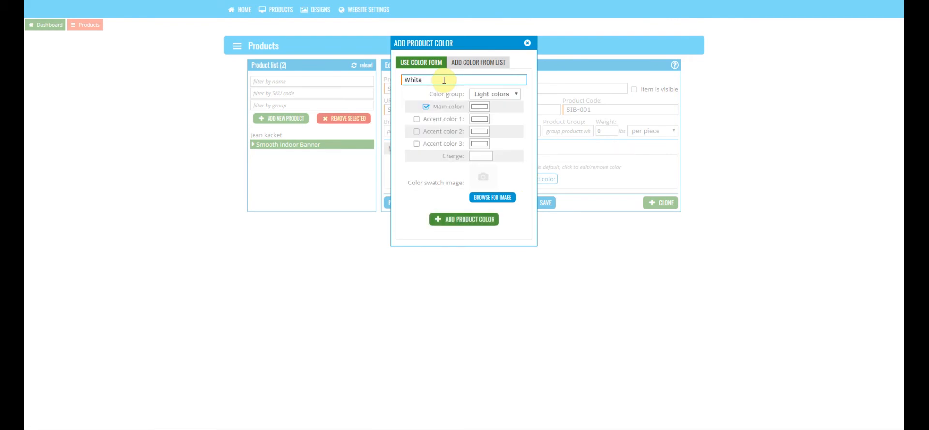
pyautogui.click(478, 106)
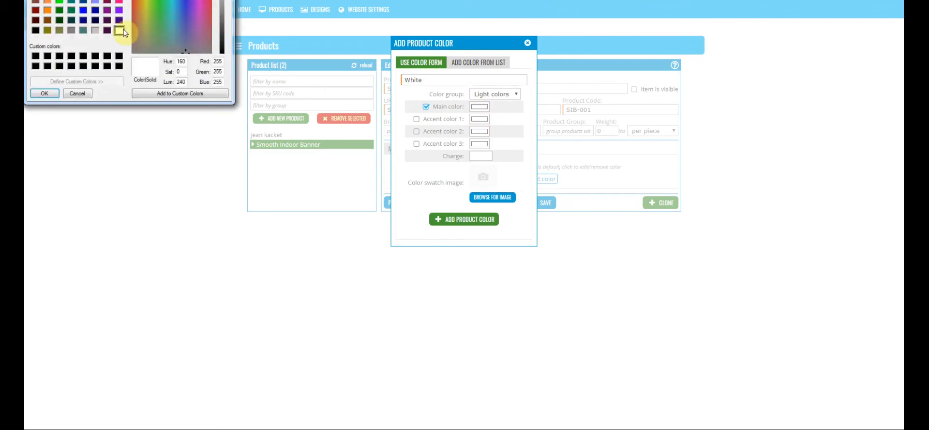
pyautogui.moveTo(147, 1); pyautogui.dragTo(295, 138)
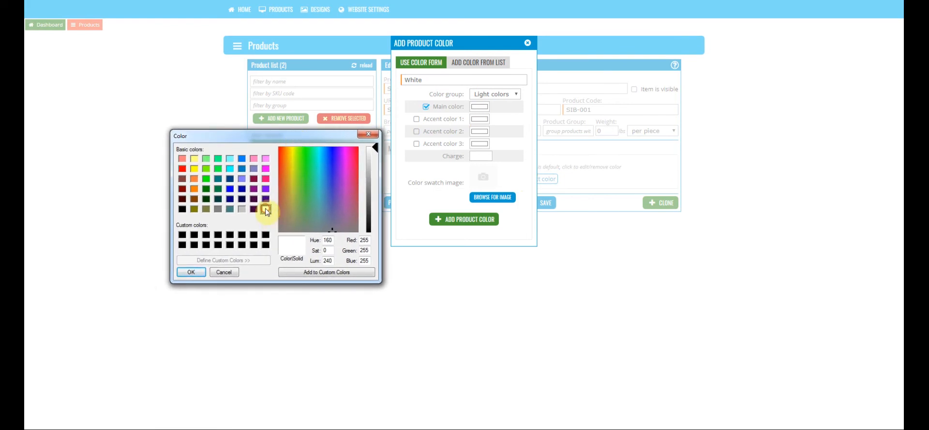
pyautogui.click(191, 272)
pyautogui.click(460, 218)
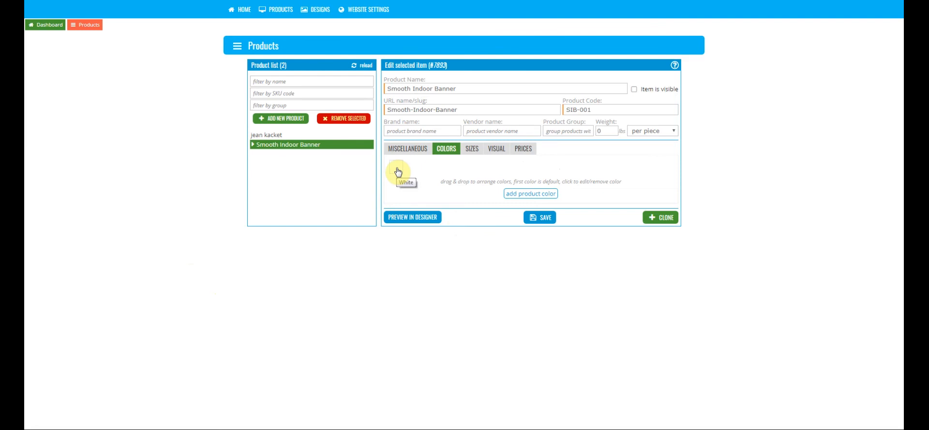
pyautogui.click(397, 169)
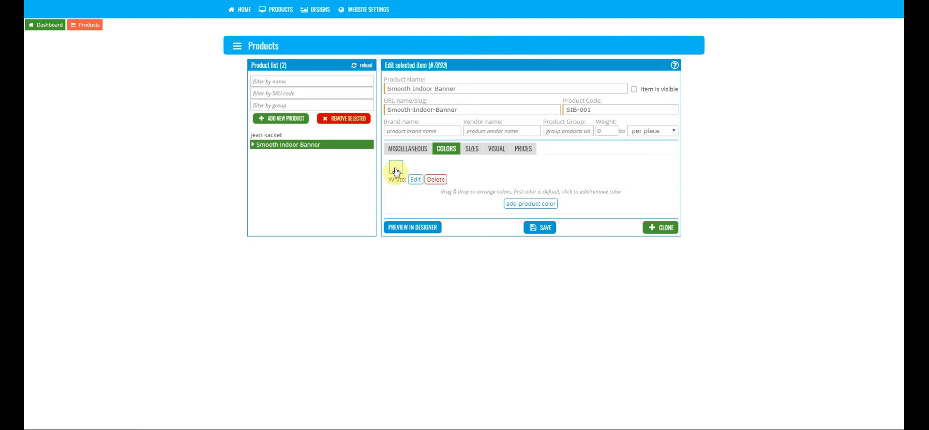
# Choose a fixed size list for the Smooth Indoor Banner and add three blank size rows in inches
pyautogui.click(470, 153)
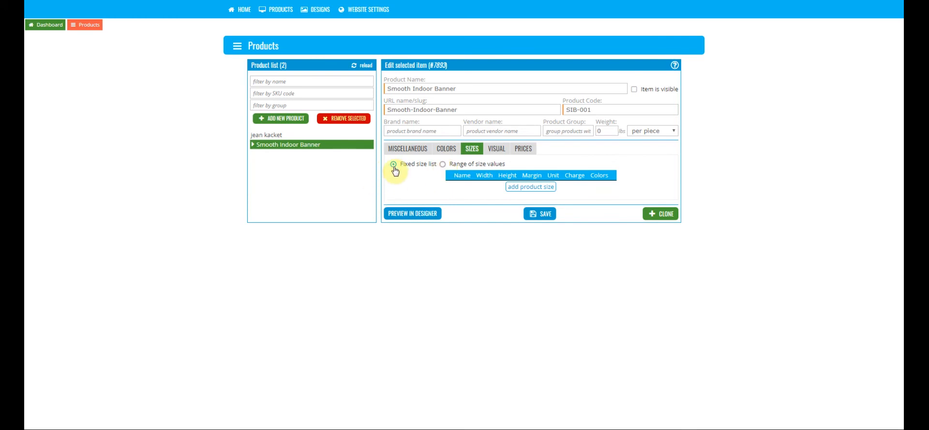
pyautogui.click(442, 164)
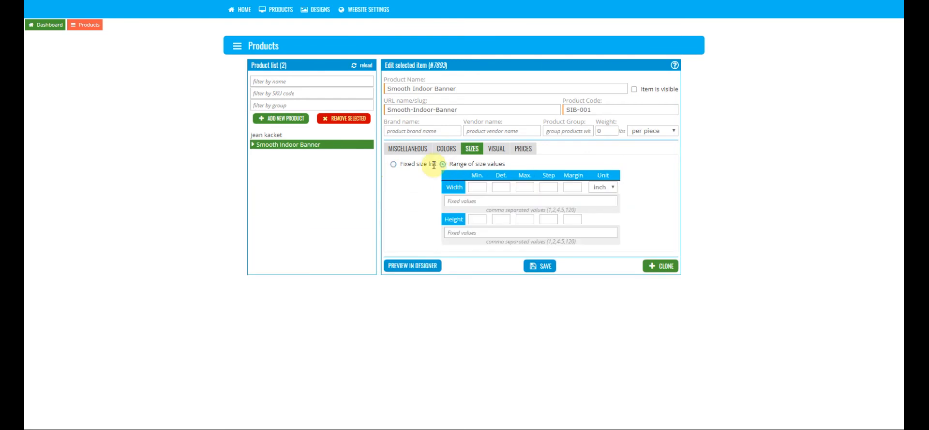
pyautogui.click(393, 165)
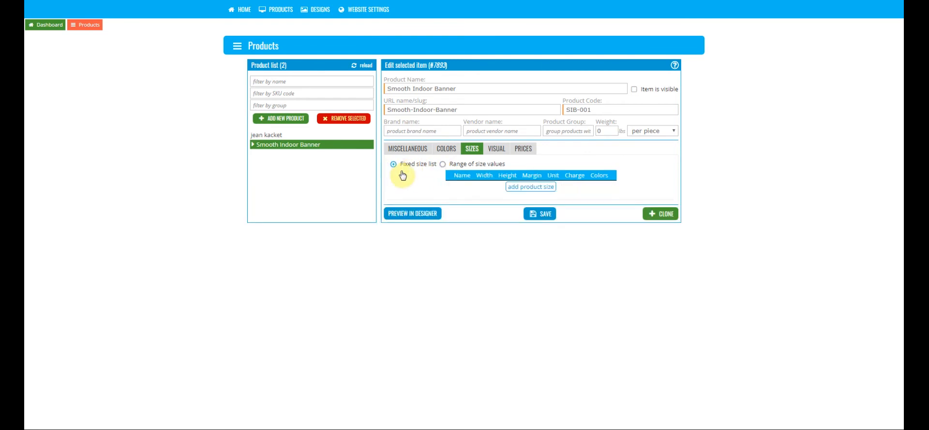
pyautogui.click(528, 187)
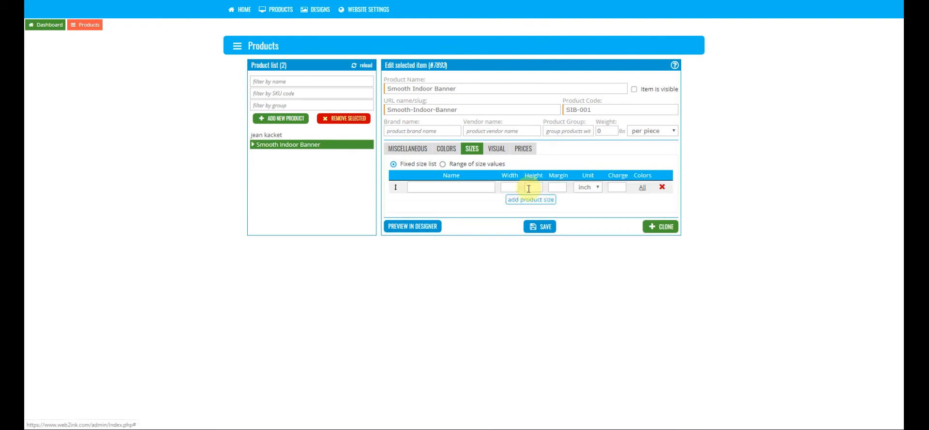
pyautogui.click(527, 200)
pyautogui.click(527, 213)
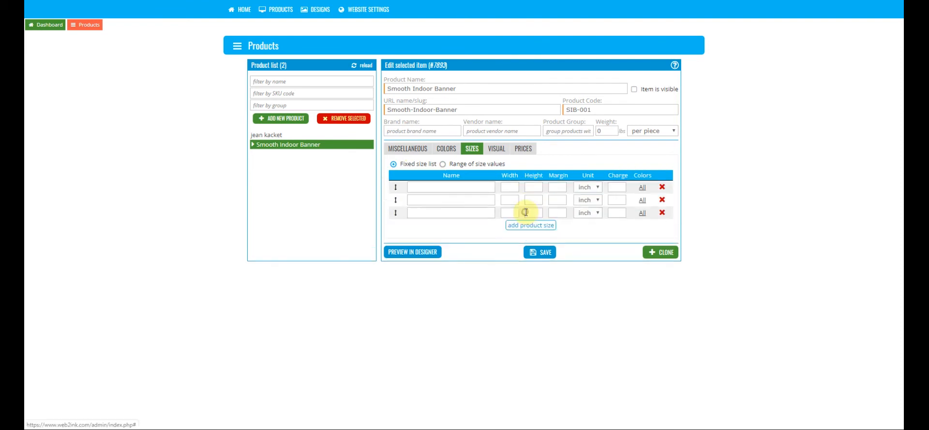
# Fill in the first product size row with name 24 x 48, width 24 and height 48 inches
pyautogui.click(424, 187)
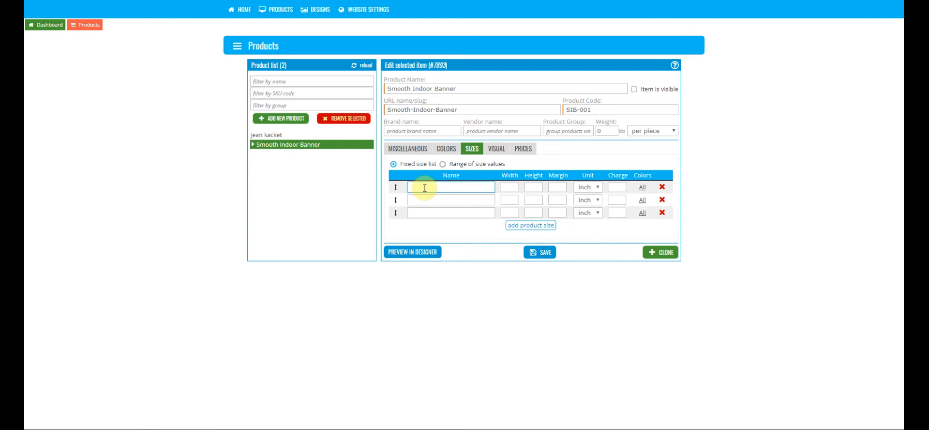
pyautogui.write('24 x 48')
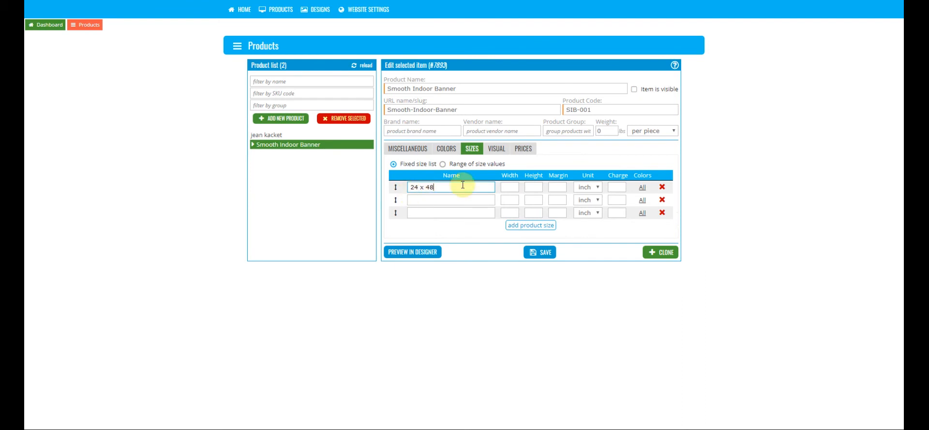
pyautogui.click(505, 188)
pyautogui.write('24')
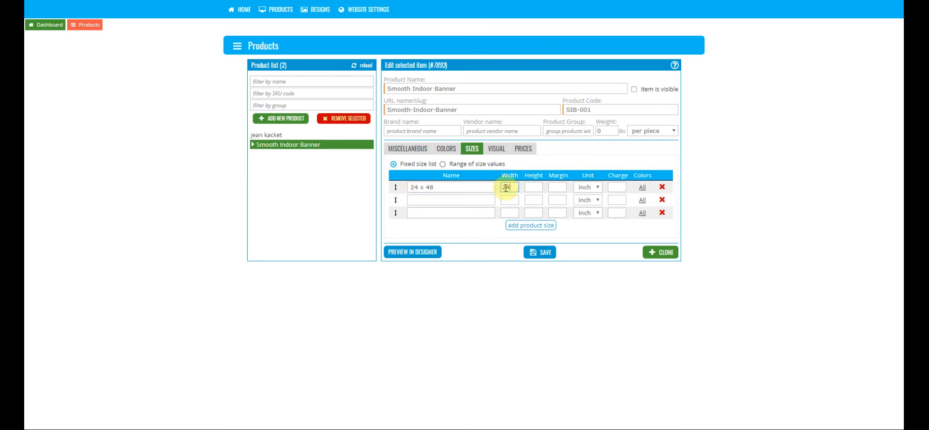
pyautogui.press('Tab')
pyautogui.write('48')
# Fill in the second product size row with name 36 x 72, width 36 and height 72 inches
pyautogui.click(427, 200)
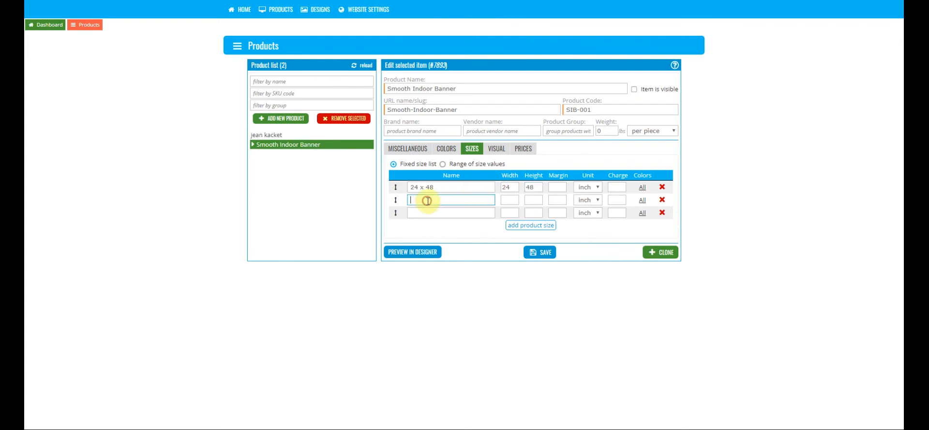
pyautogui.write('36 x 72')
pyautogui.click(506, 199)
pyautogui.write('36')
pyautogui.press('Tab')
pyautogui.write('72')
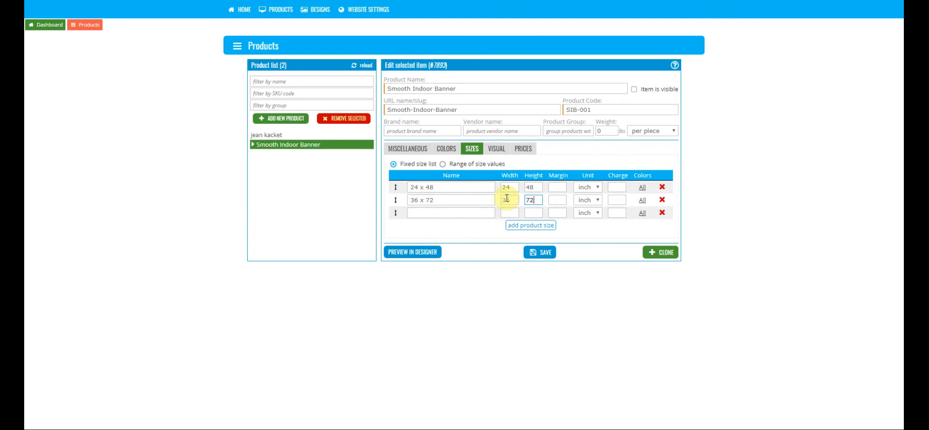
# Fill in the third product size row with name 42 x 84, width 42 and height 84 inches
pyautogui.click(419, 214)
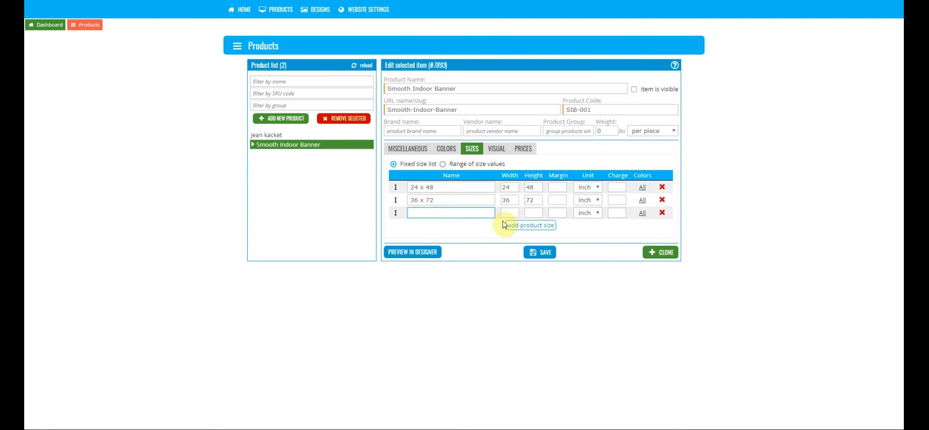
pyautogui.write('2 x 84')
pyautogui.click(506, 213)
pyautogui.write('42')
pyautogui.click(534, 214)
pyautogui.write('84')
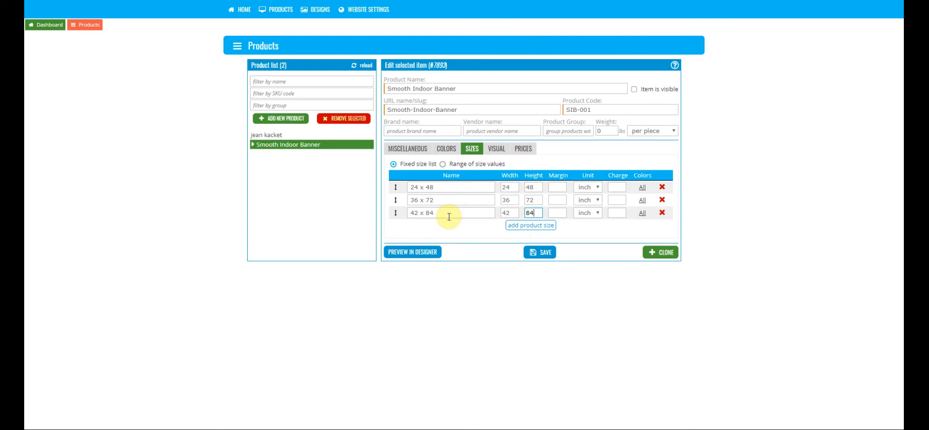
# Switch the product sizes to a range of values and set the width to minimum 12 and maximum 60 inches
pyautogui.click(442, 165)
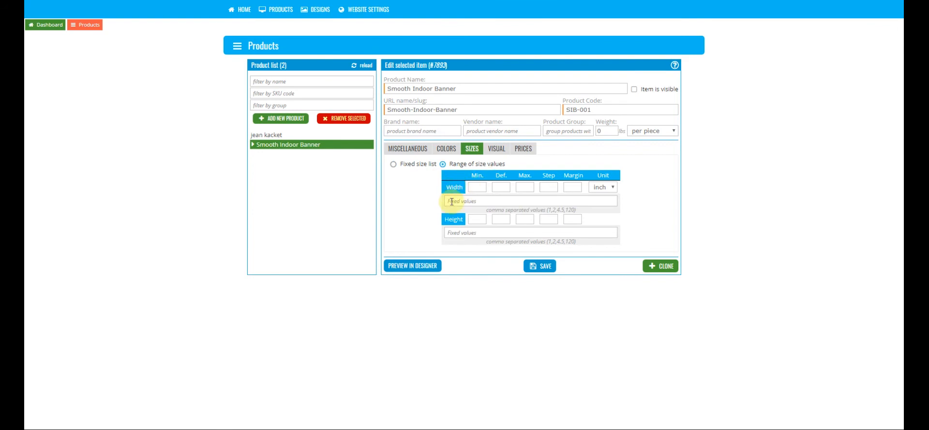
pyautogui.click(473, 187)
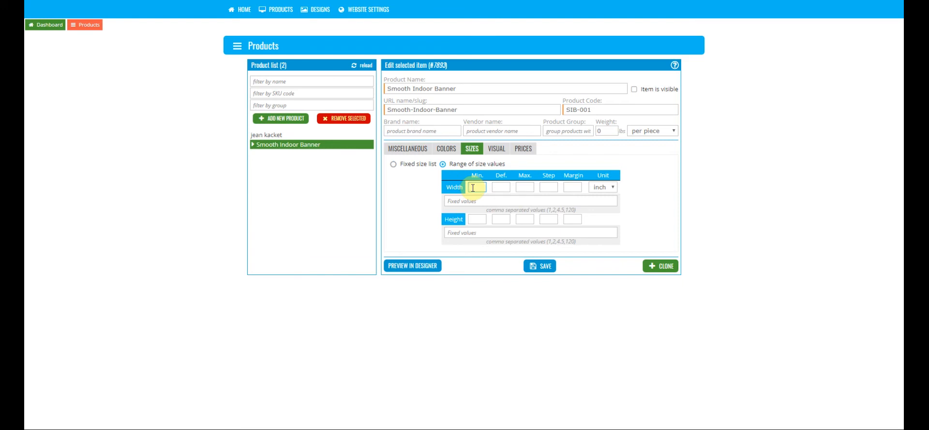
pyautogui.write('12')
pyautogui.click(522, 189)
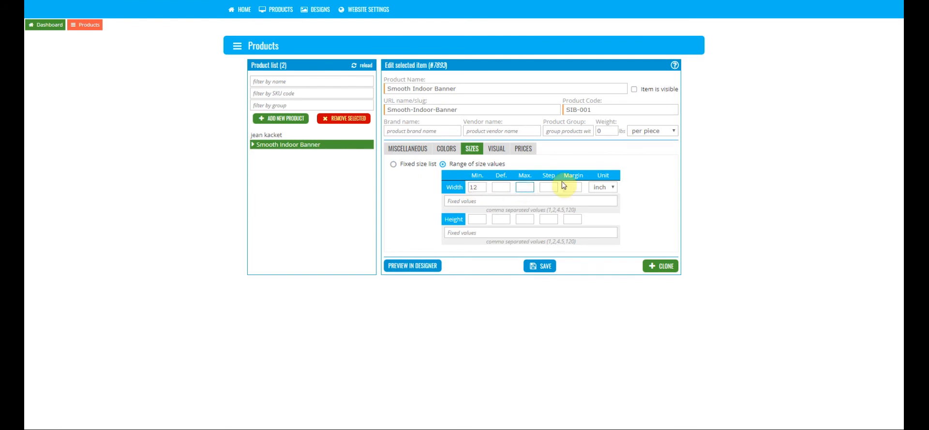
pyautogui.write('58')
pyautogui.press('BackSpace')
pyautogui.press('BackSpace')
pyautogui.write('60')
# Set the height range to minimum 12 and maximum 600 inches and save the product
pyautogui.click(473, 219)
pyautogui.write('12')
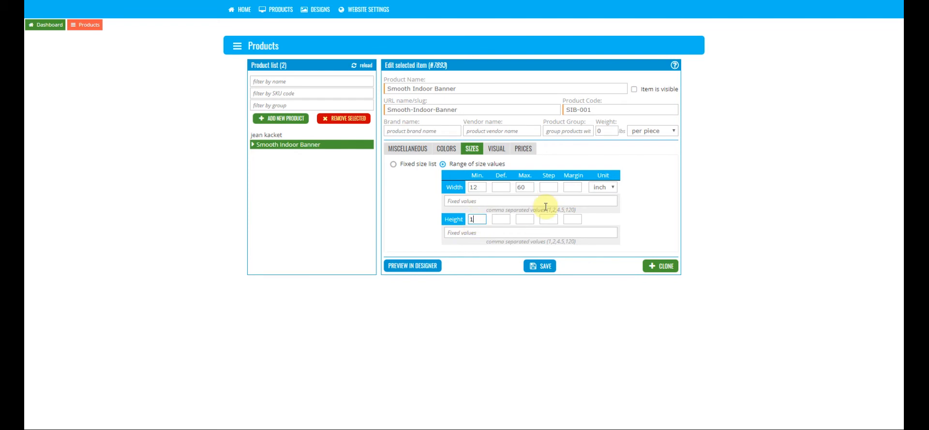
pyautogui.click(521, 219)
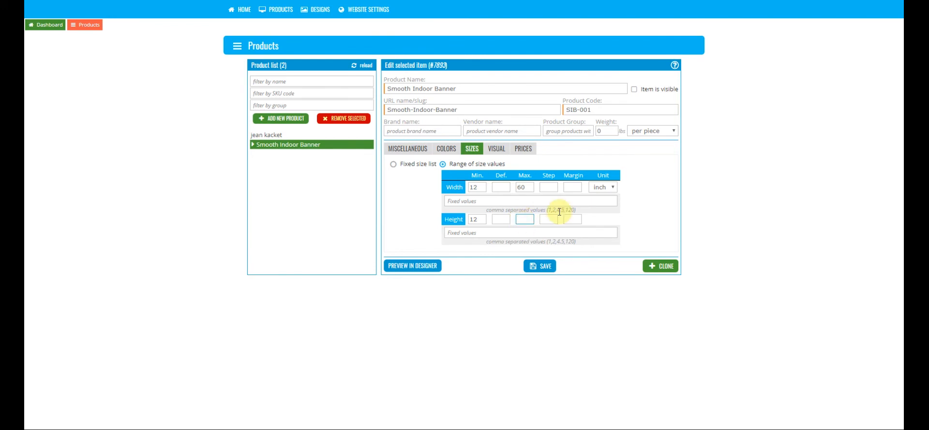
pyautogui.write('600')
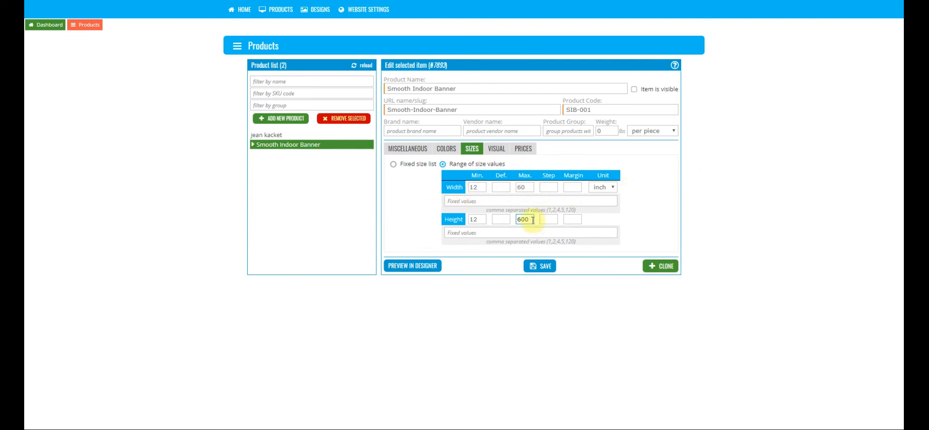
pyautogui.click(537, 271)
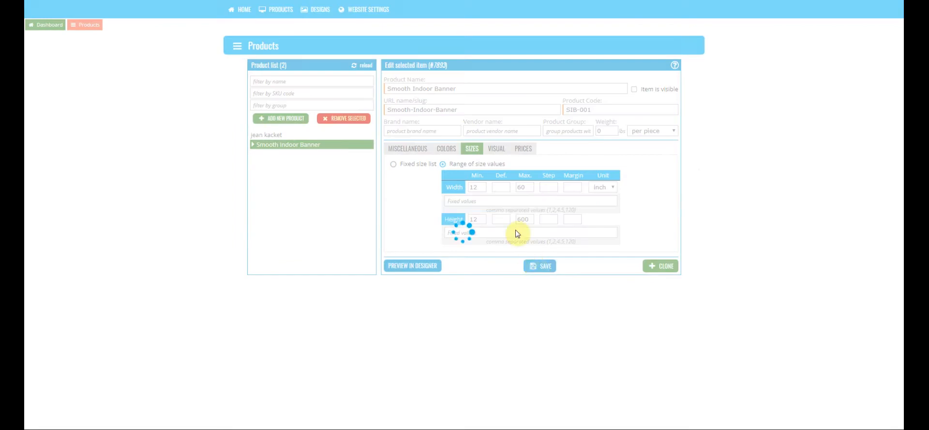
# Set the product's visual to a generated shape and keep rectangle as its shape
pyautogui.click(498, 153)
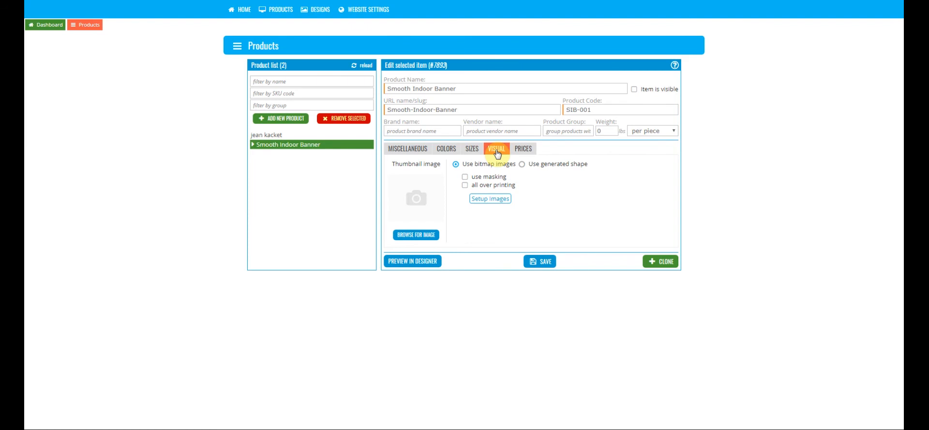
pyautogui.click(522, 166)
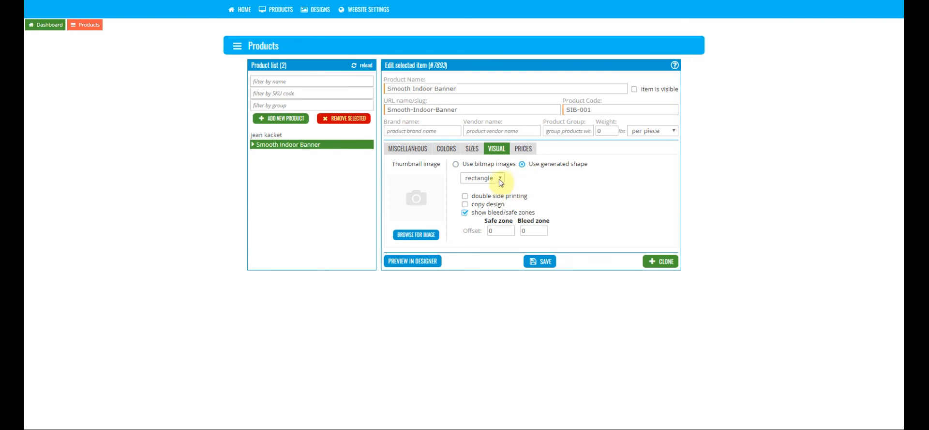
pyautogui.click(502, 180)
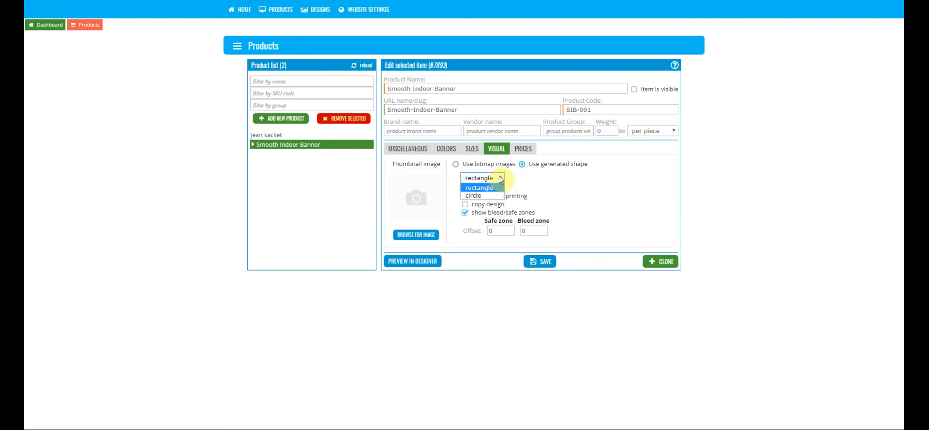
pyautogui.click(501, 179)
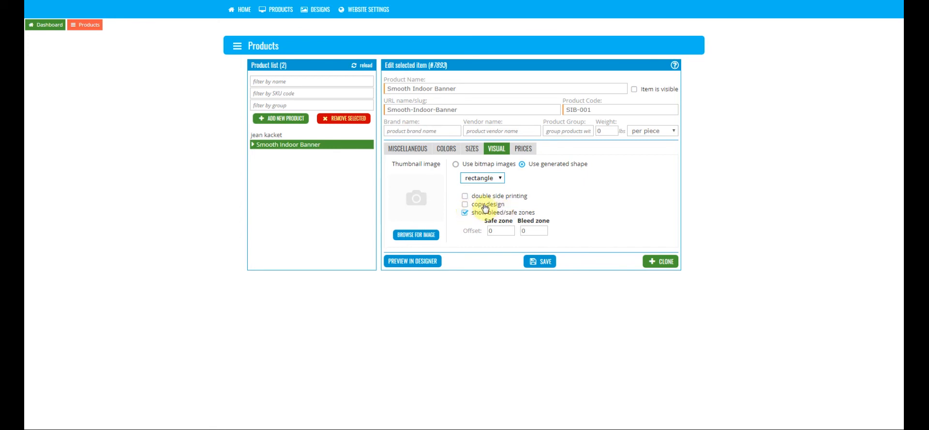
pyautogui.click(464, 195)
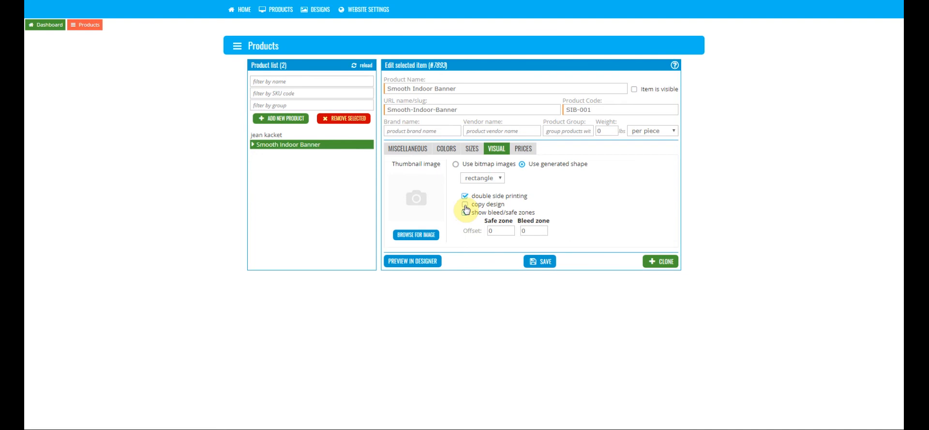
pyautogui.click(465, 205)
pyautogui.click(465, 204)
pyautogui.click(463, 195)
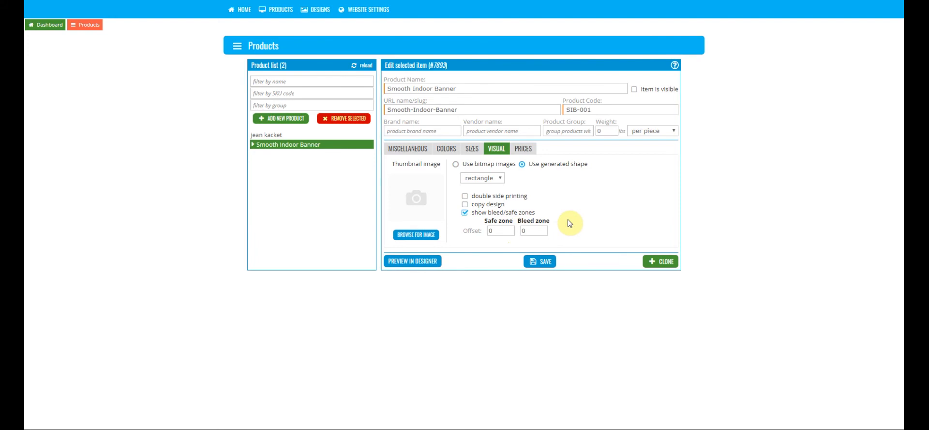
# Set both the safe zone and bleed zone offsets to 1 and save the product
pyautogui.click(495, 230)
pyautogui.doubleClick(496, 231)
pyautogui.write('1')
pyautogui.doubleClick(526, 231)
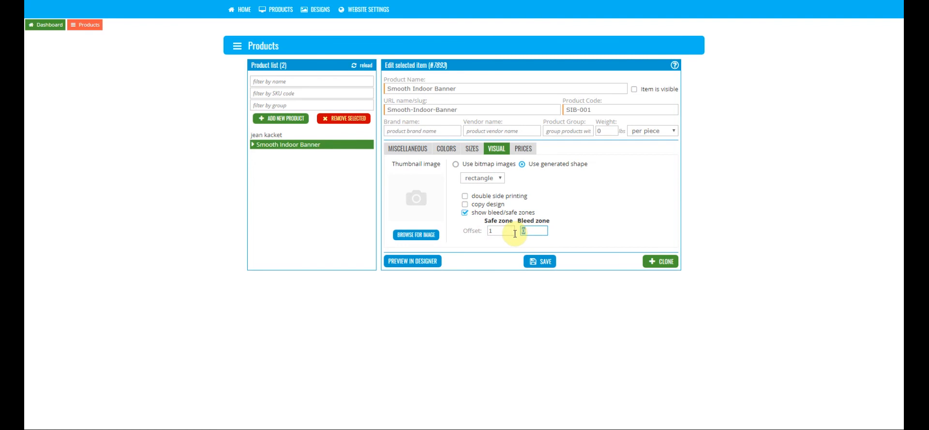
pyautogui.write('1')
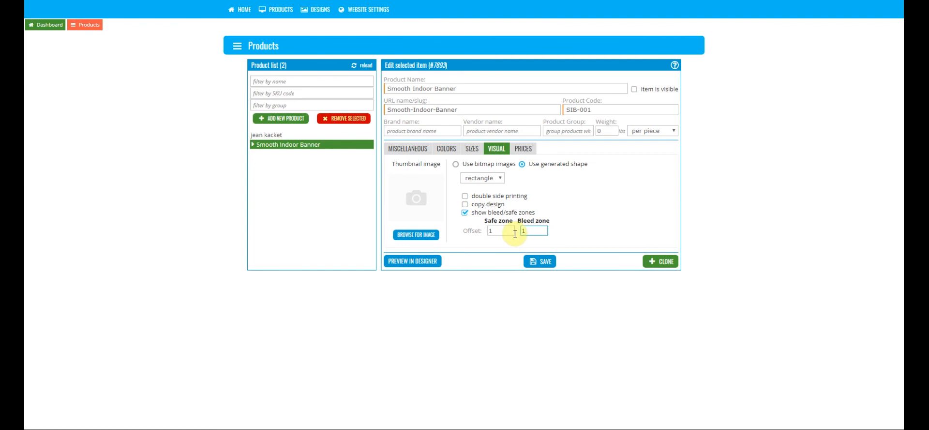
pyautogui.click(579, 217)
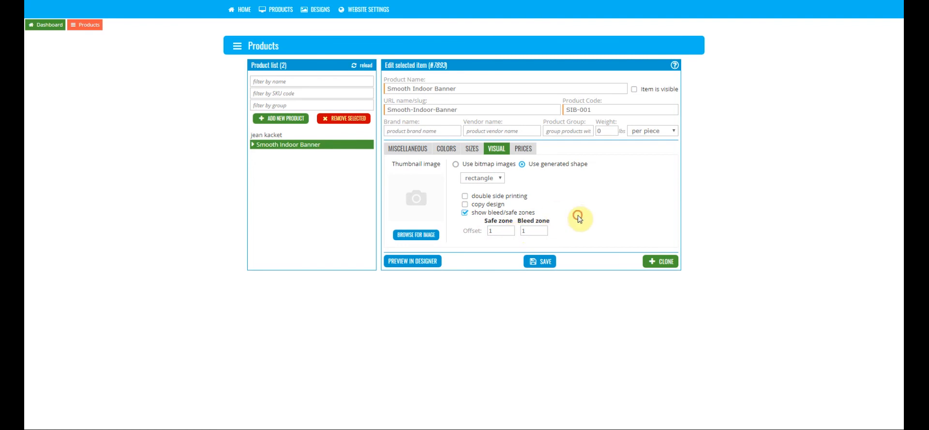
pyautogui.click(538, 261)
# Upload mesh banners - Copy.jpg from the sign products folder as the thumbnail image, make the product visible and save it
pyautogui.click(414, 236)
pyautogui.click(123, 10)
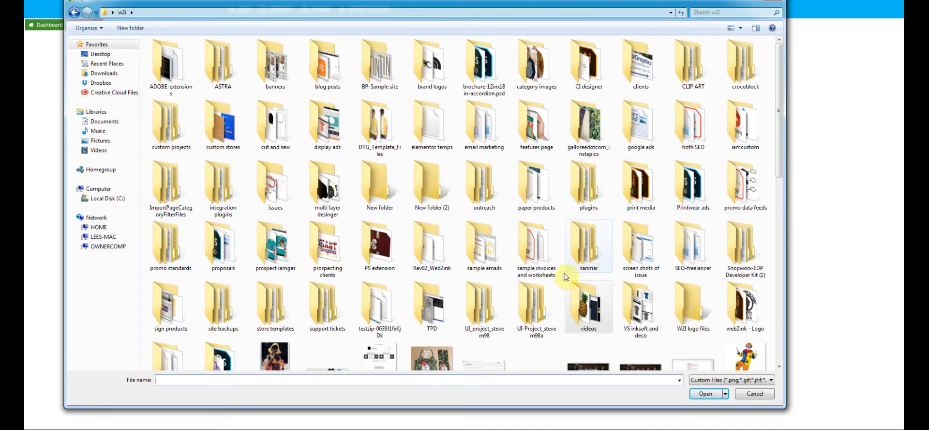
pyautogui.doubleClick(170, 305)
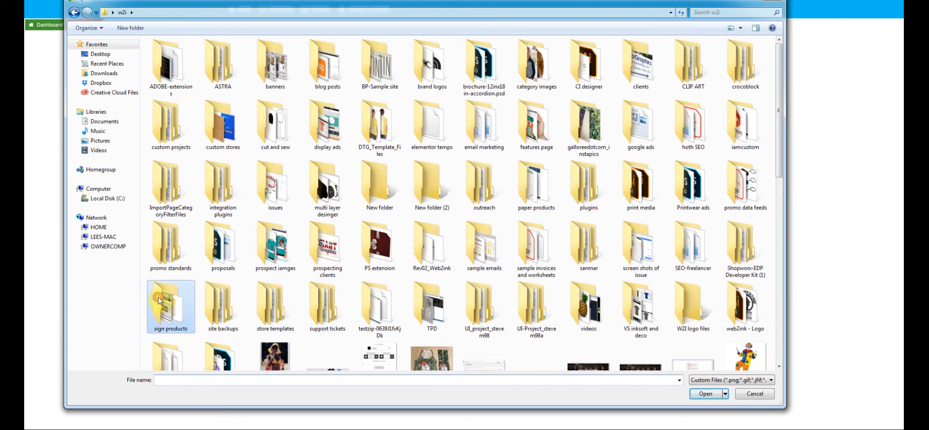
pyautogui.click(166, 245)
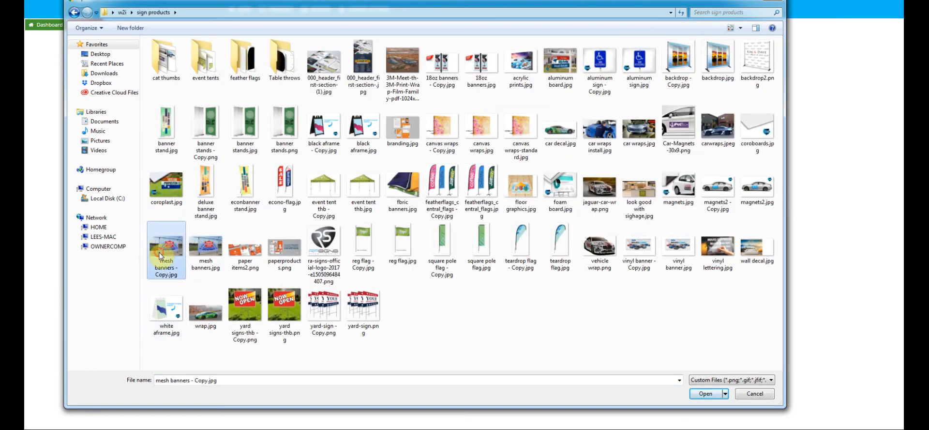
pyautogui.click(705, 394)
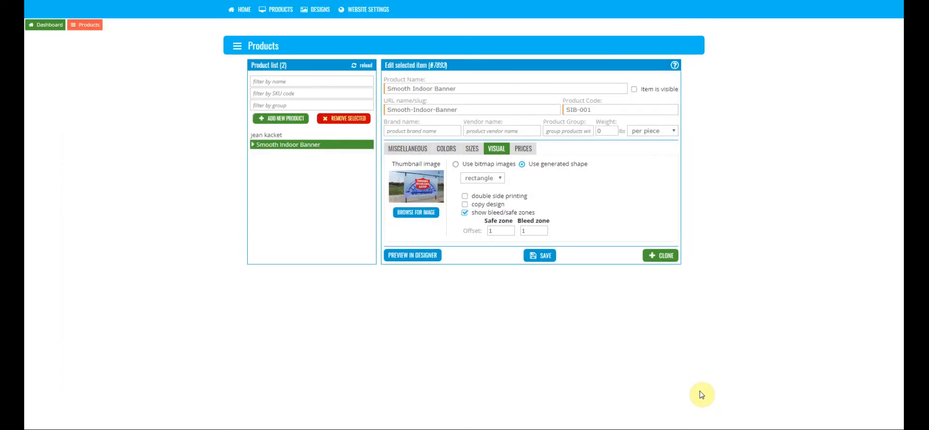
pyautogui.click(544, 257)
pyautogui.click(635, 90)
pyautogui.click(542, 257)
# Preview the banner in the designer, dismiss the product alert and choose a size of 48 inches wide by 120 inches high
pyautogui.click(422, 256)
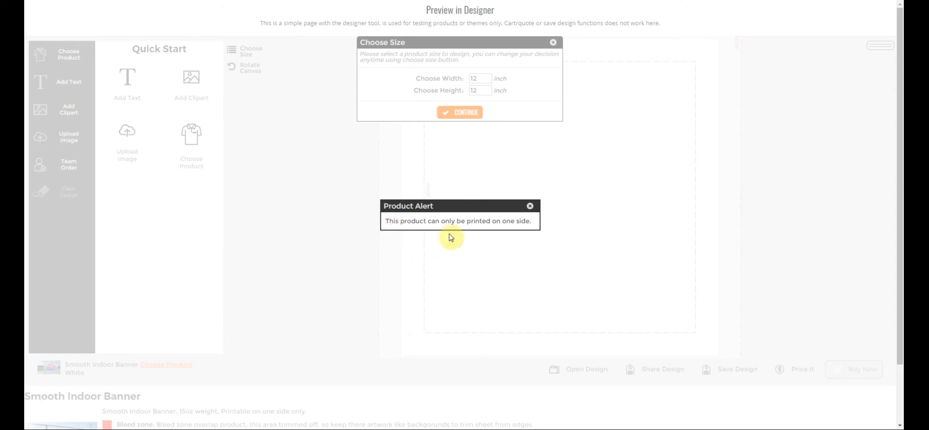
pyautogui.click(529, 209)
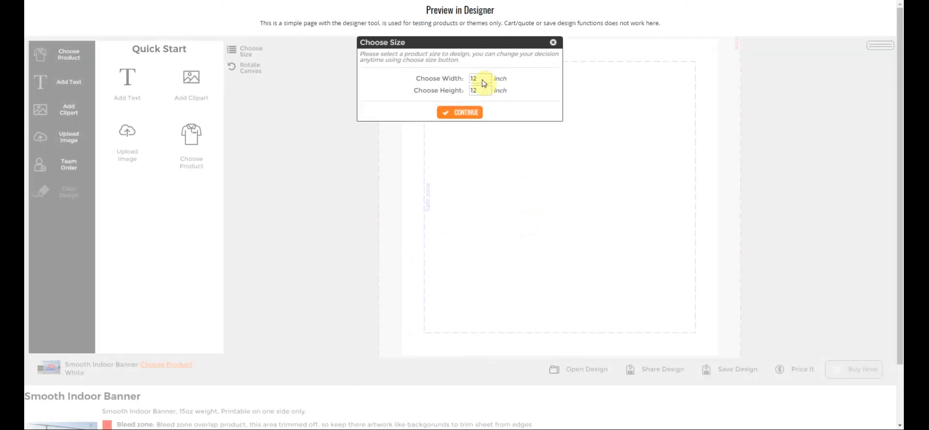
pyautogui.moveTo(431, 46); pyautogui.dragTo(425, 62)
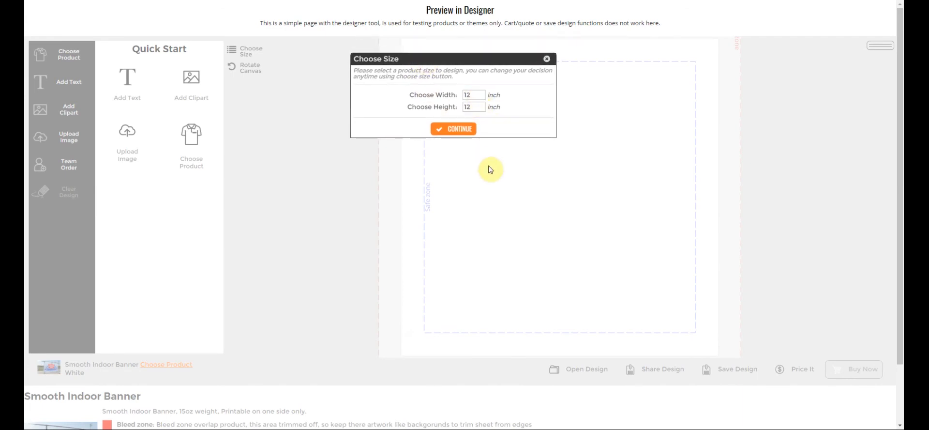
pyautogui.doubleClick(467, 94)
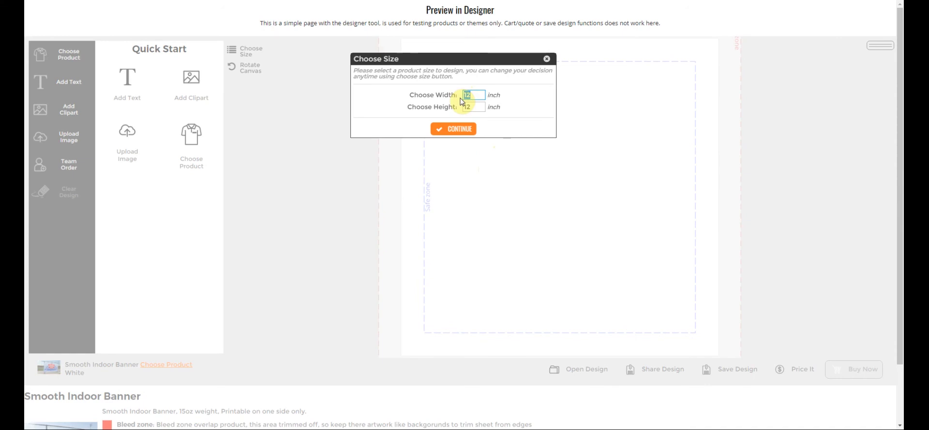
pyautogui.write('48')
pyautogui.doubleClick(467, 107)
pyautogui.write('120')
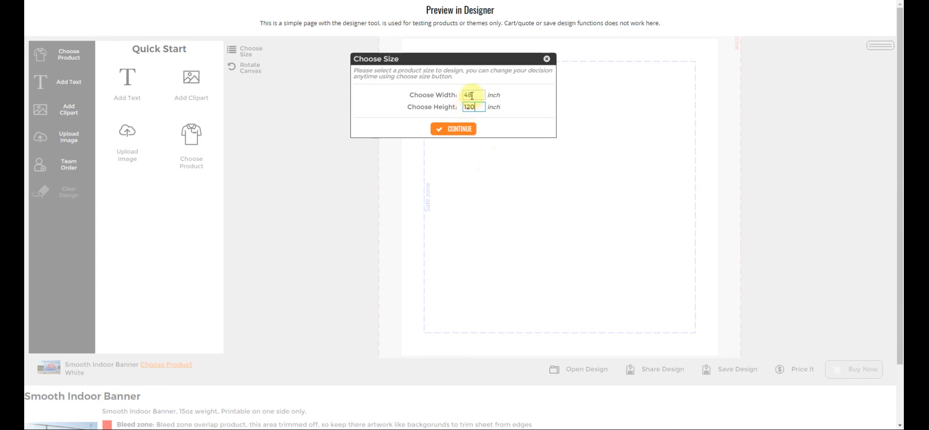
pyautogui.click(453, 129)
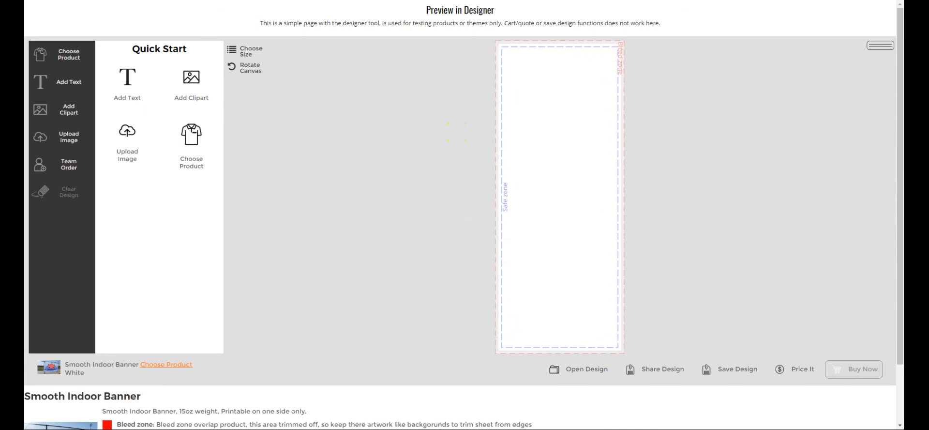
# Resize the previewed banner to 60 inches wide with a shorter height, giving it a landscape format
pyautogui.click(238, 54)
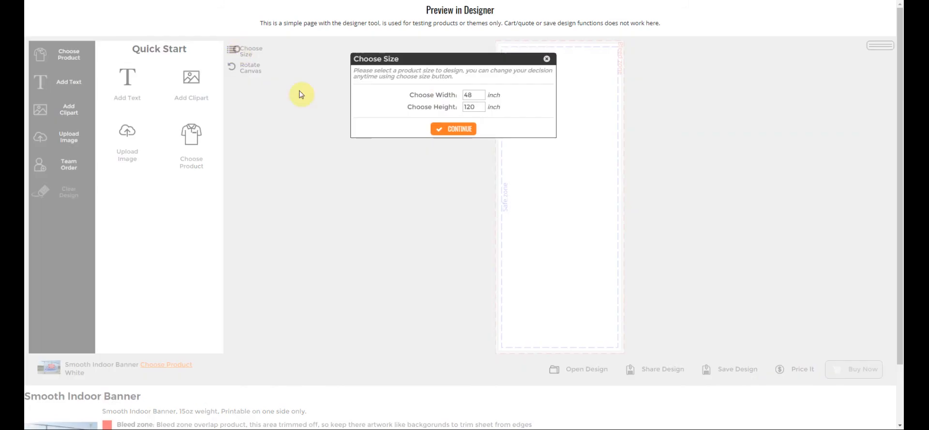
pyautogui.doubleClick(473, 95)
pyautogui.write('2')
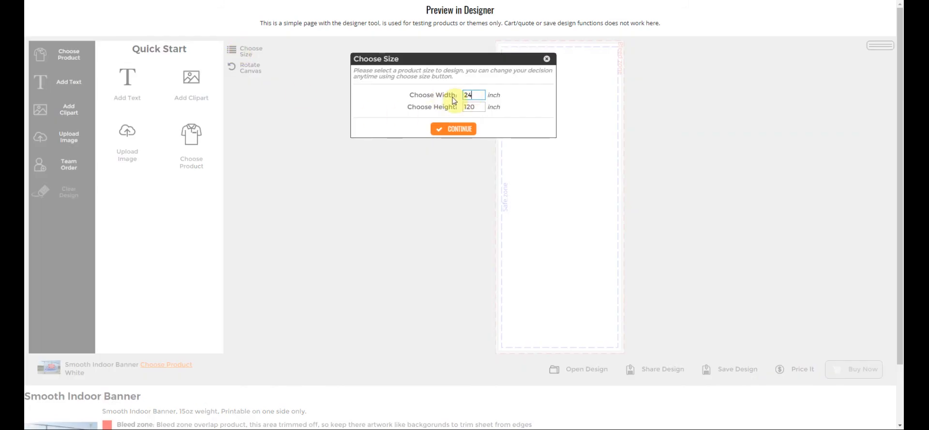
pyautogui.write('4')
pyautogui.press('BackSpace')
pyautogui.press('BackSpace')
pyautogui.write('60')
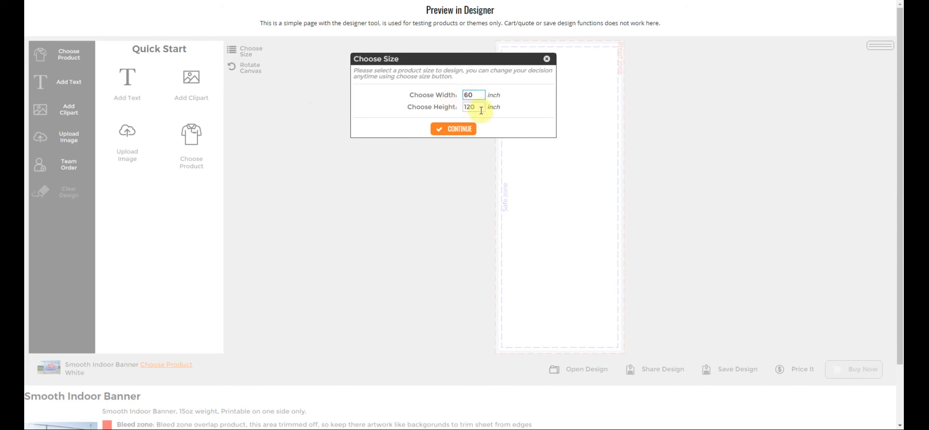
pyautogui.doubleClick(469, 107)
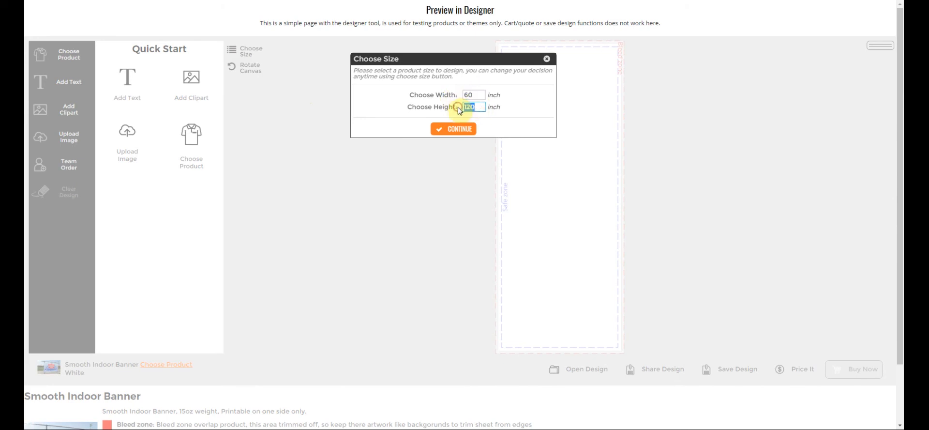
pyautogui.click(454, 129)
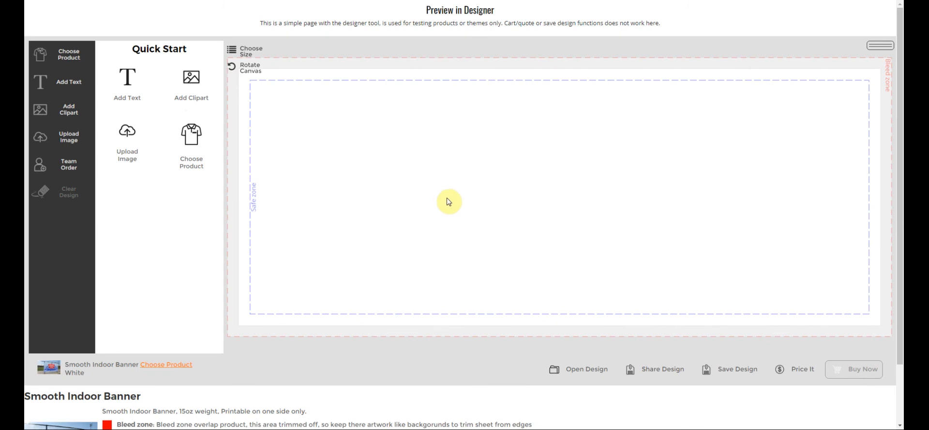
# Look over the resized banner, close the designer preview and save the Smooth Indoor Banner product
pyautogui.scroll(-2, 451, 167)
pyautogui.scroll(2, 452, 167)
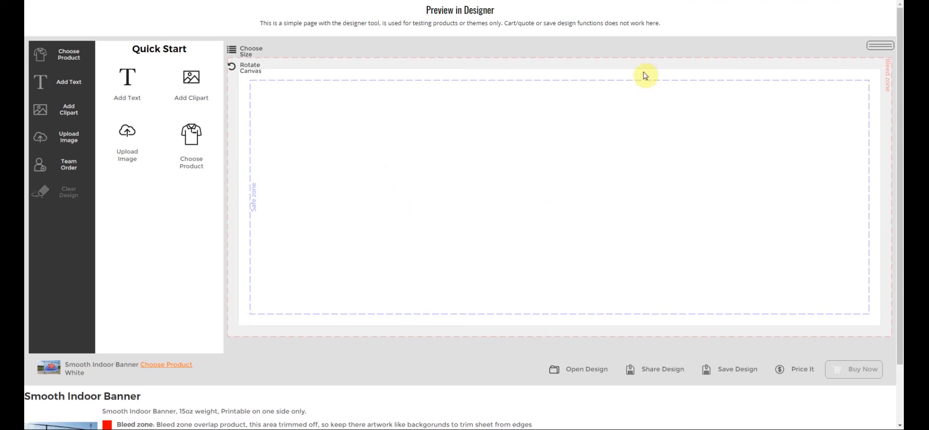
pyautogui.hotkey('ctrl', 'w')
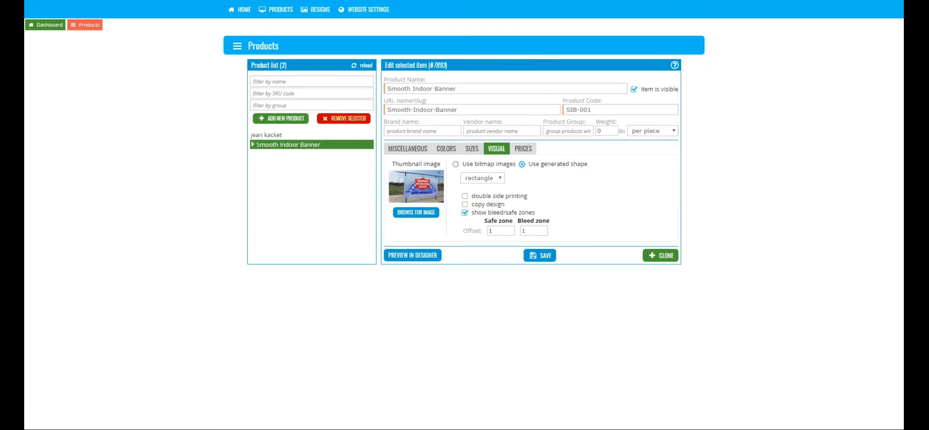
pyautogui.click(541, 257)
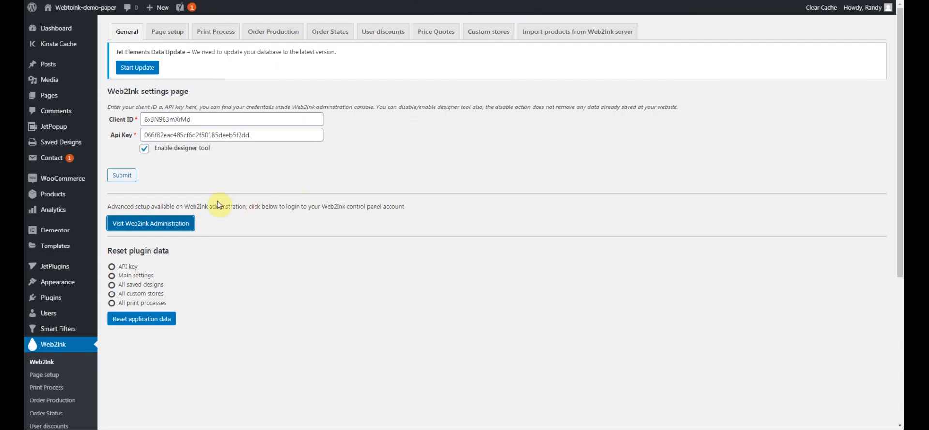
# In WordPress, refresh the Web2Ink import data and import the Smooth Indoor Banner product from the Custom source
pyautogui.click(555, 38)
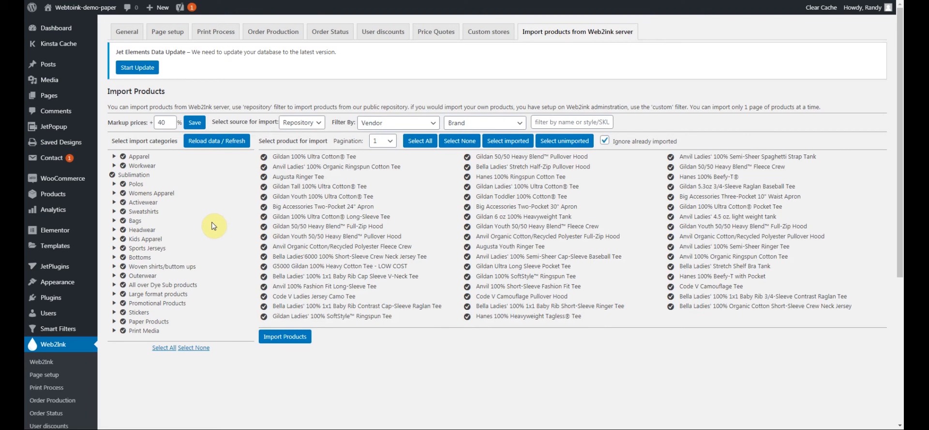
pyautogui.click(213, 140)
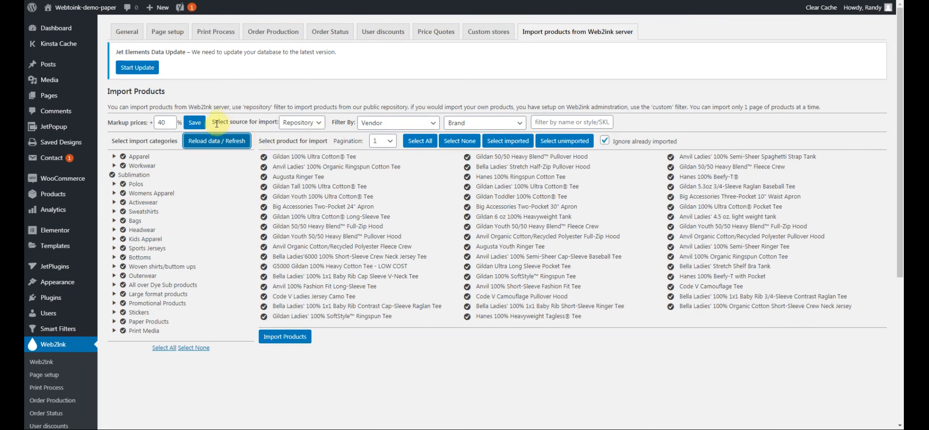
pyautogui.moveTo(214, 123); pyautogui.dragTo(279, 121)
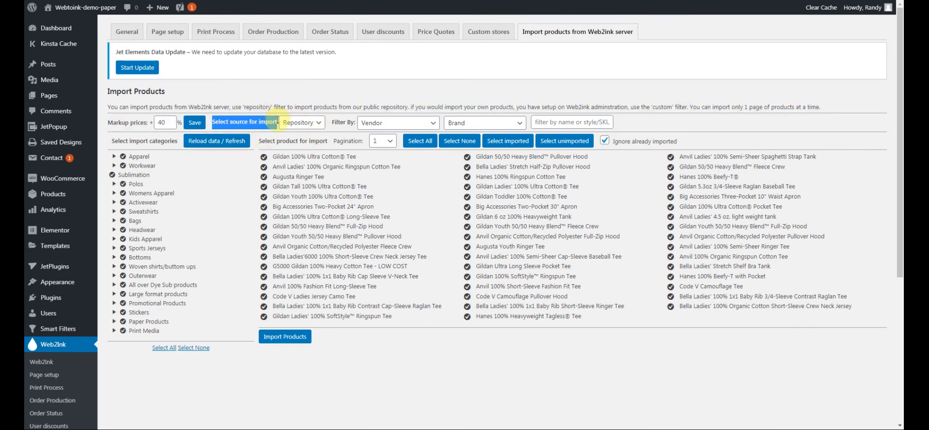
pyautogui.click(311, 126)
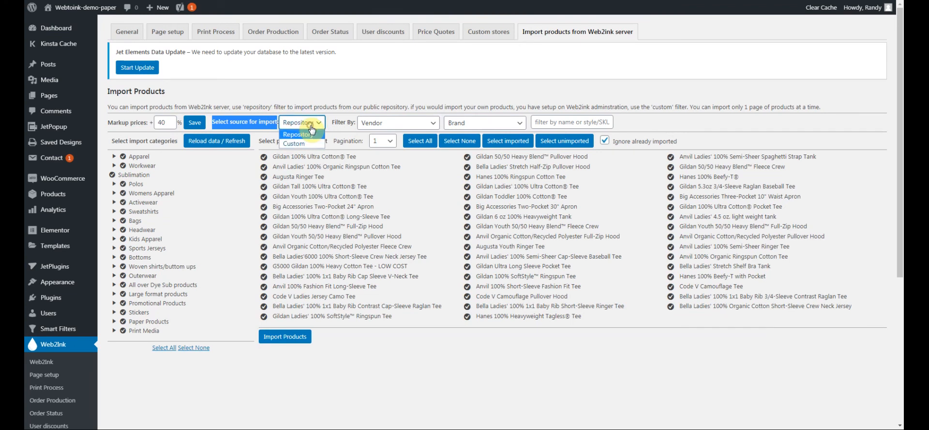
pyautogui.click(300, 145)
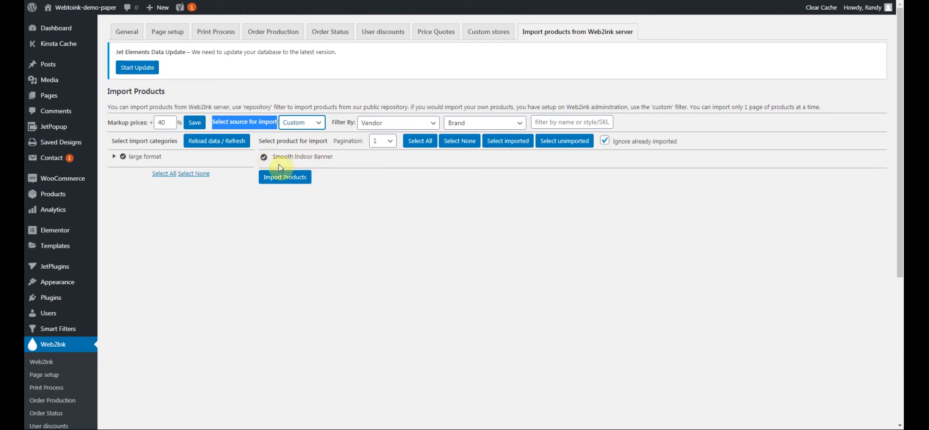
pyautogui.click(280, 180)
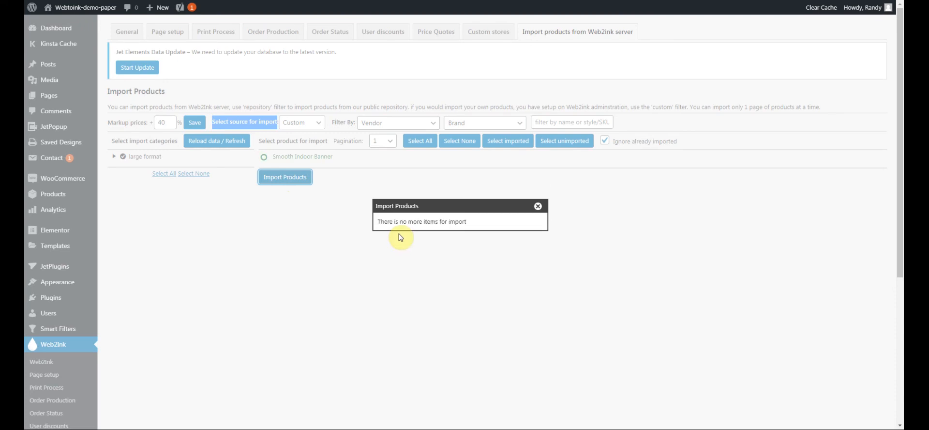
pyautogui.click(537, 205)
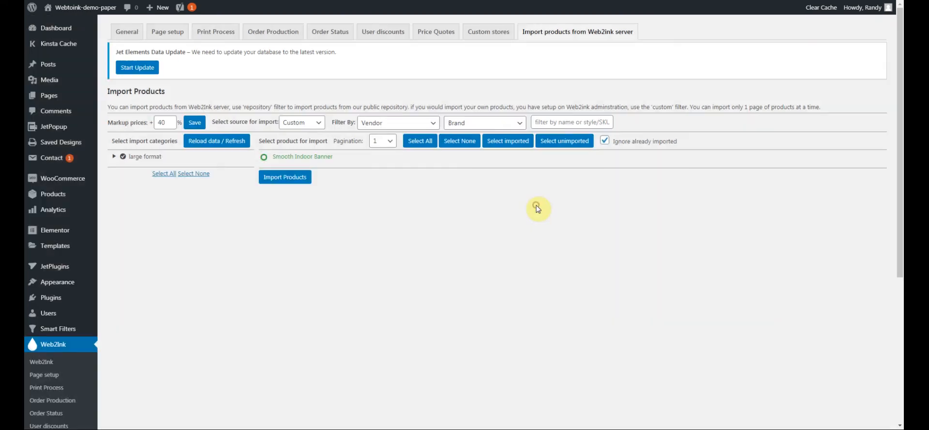
# Open the imported Smooth Indoor Banner in the WooCommerce products for editing and enable all over printing
pyautogui.click(54, 198)
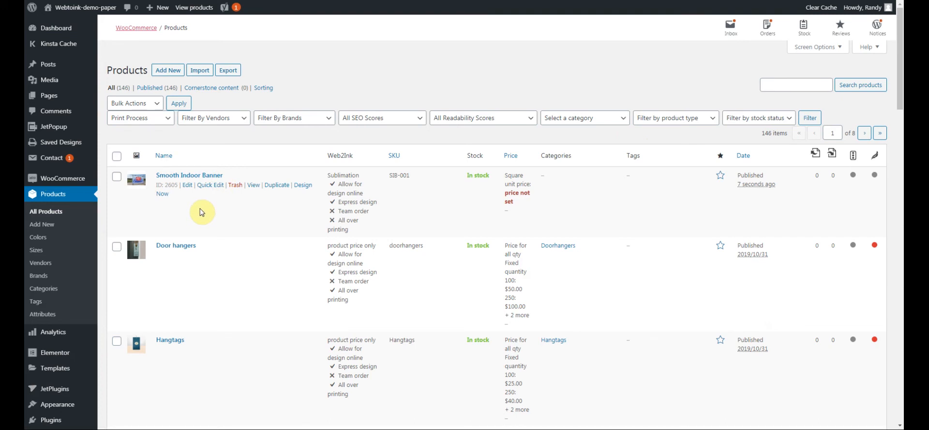
pyautogui.click(187, 186)
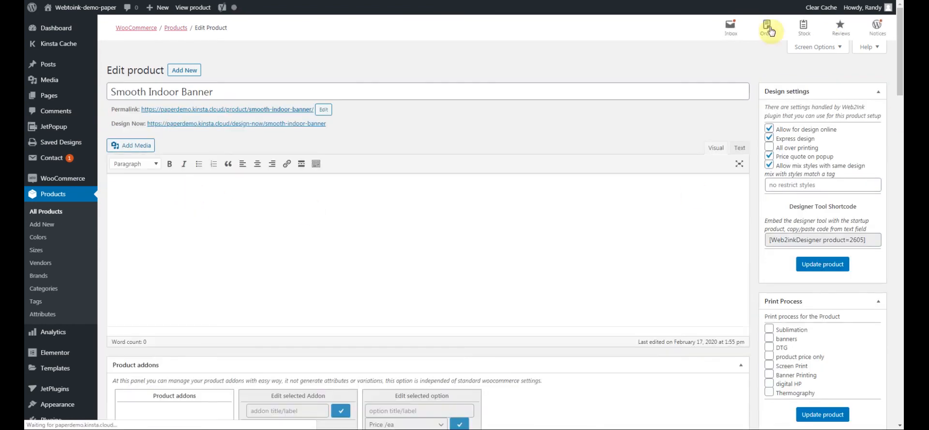
pyautogui.click(769, 138)
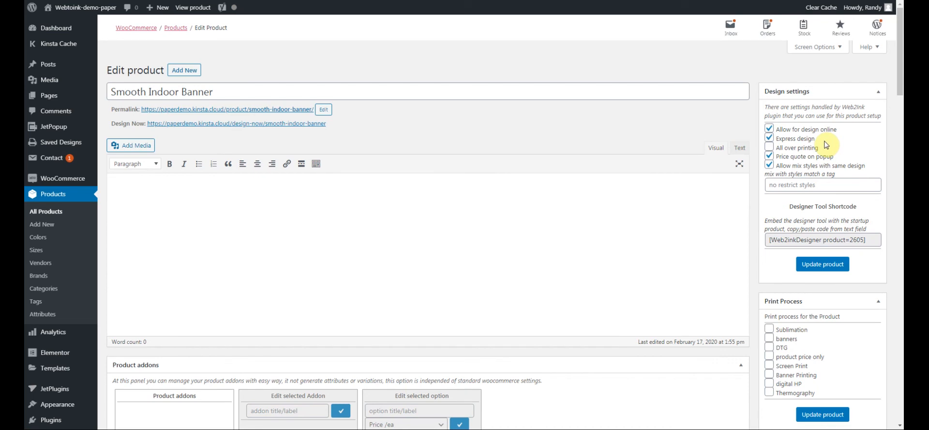
pyautogui.click(769, 147)
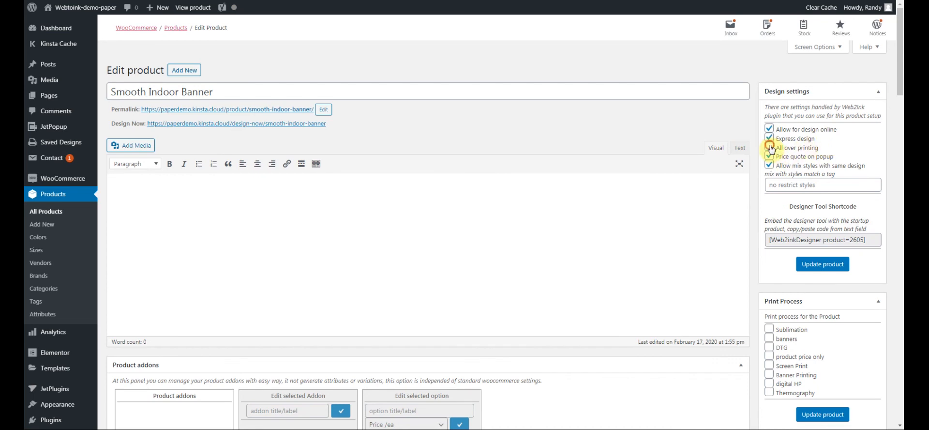
pyautogui.click(771, 148)
# Assign the product price only print process to the banner and update the product
pyautogui.scroll(-3, 756, 173)
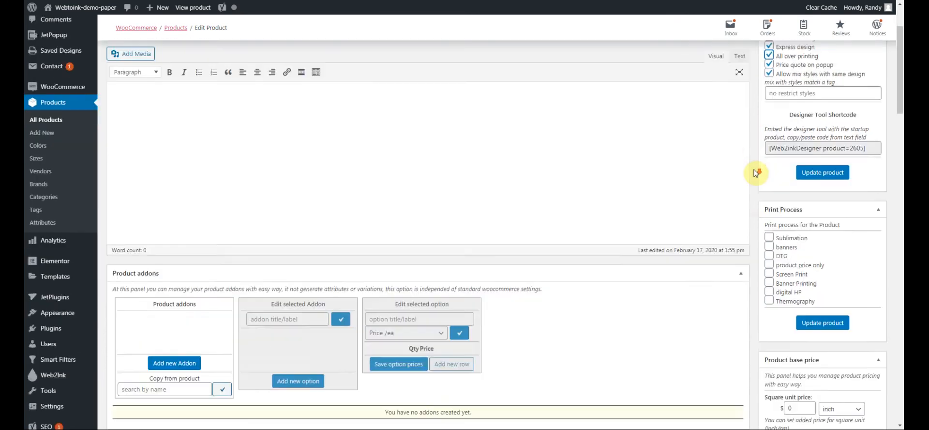
pyautogui.scroll(-1, 755, 173)
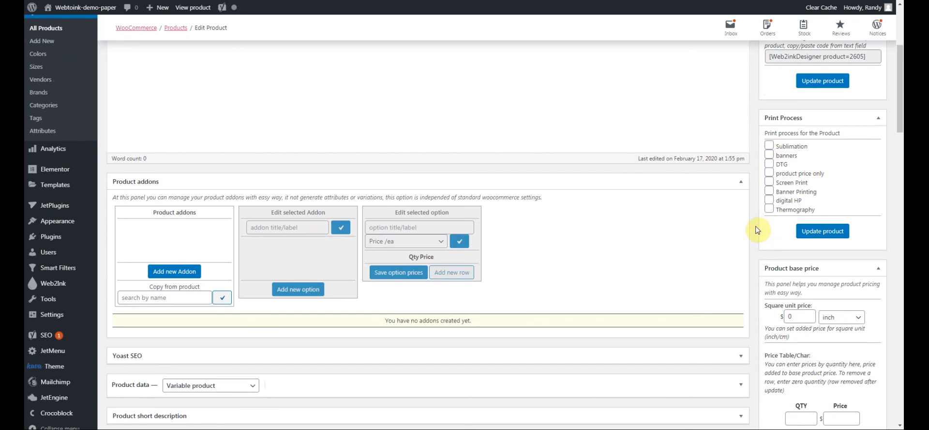
pyautogui.click(768, 173)
pyautogui.click(800, 233)
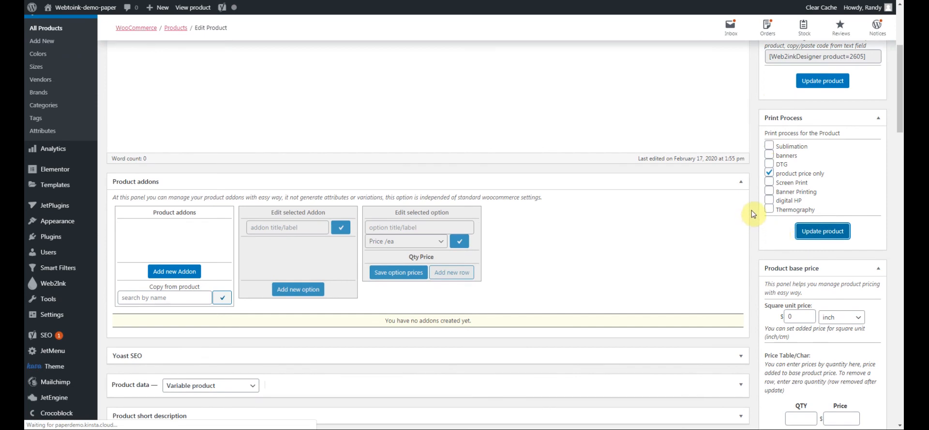
# Set the banner's square unit price to $6.50 per foot and update the product
pyautogui.scroll(-10, 753, 213)
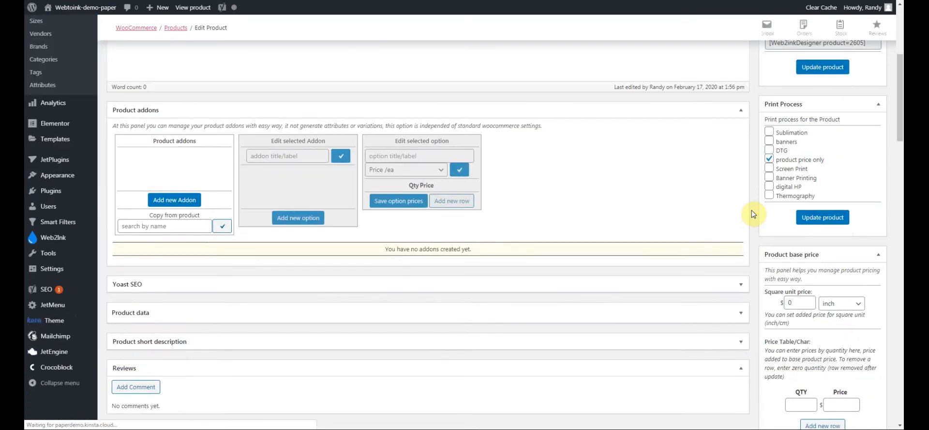
pyautogui.scroll(-3, 753, 214)
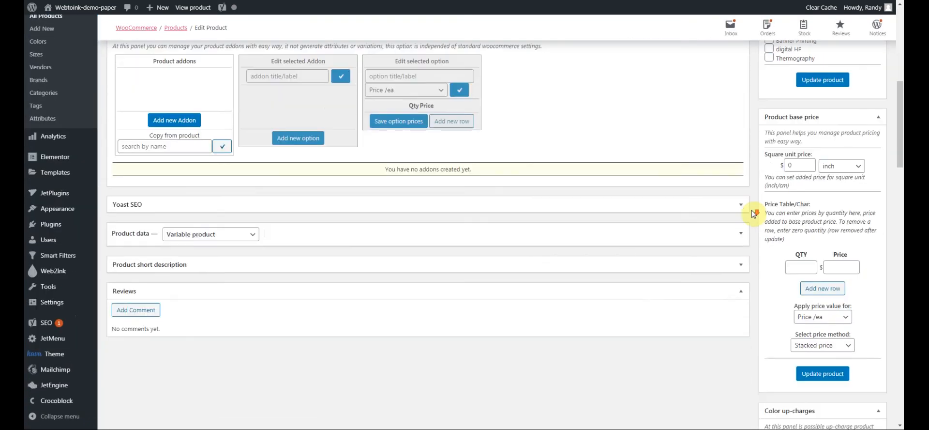
pyautogui.doubleClick(790, 166)
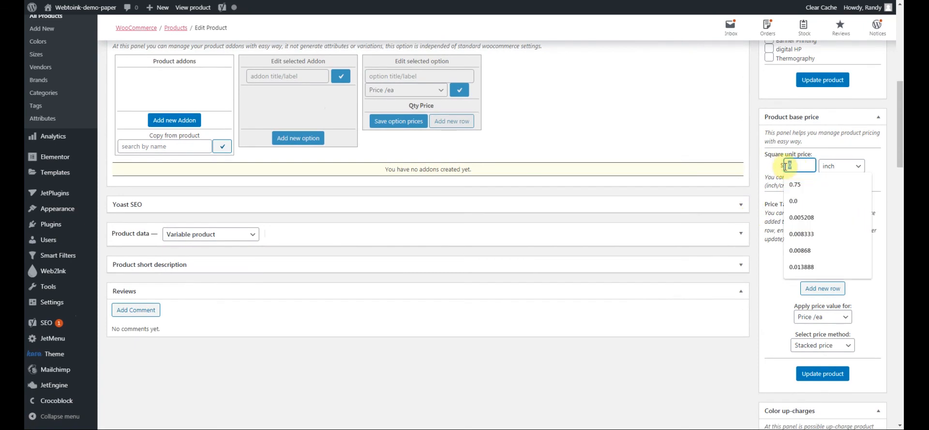
pyautogui.write('6.5')
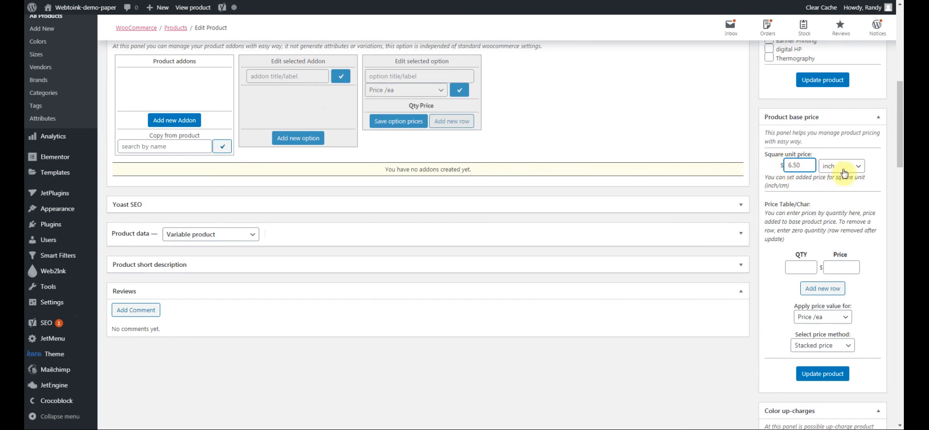
pyautogui.click(852, 166)
pyautogui.click(838, 190)
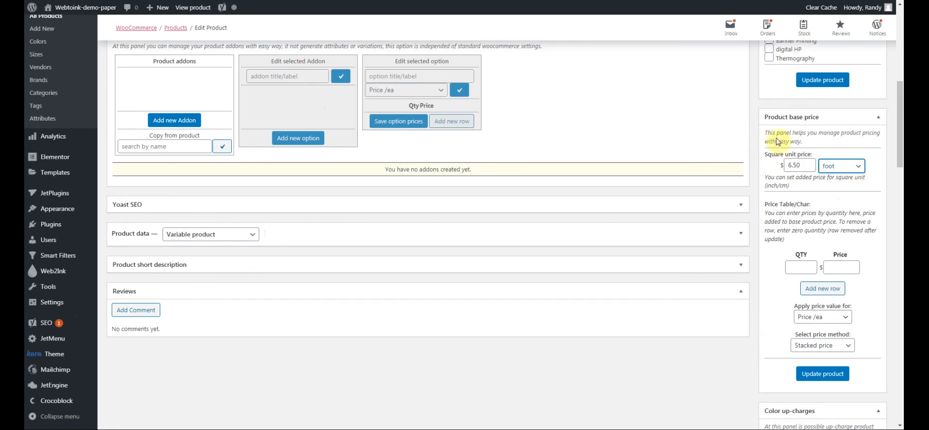
pyautogui.click(817, 80)
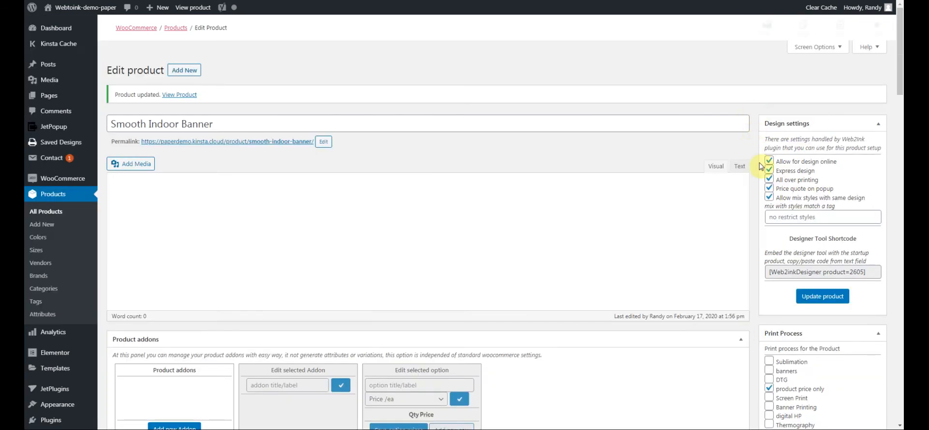
# Add a product addon to the banner and title it Finishing
pyautogui.scroll(-4, 757, 209)
pyautogui.scroll(-11, 755, 215)
pyautogui.scroll(7, 755, 203)
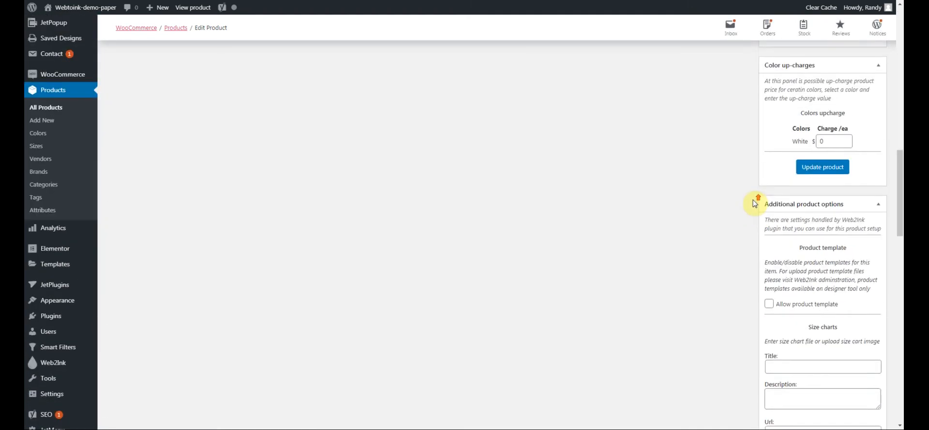
pyautogui.scroll(3, 751, 192)
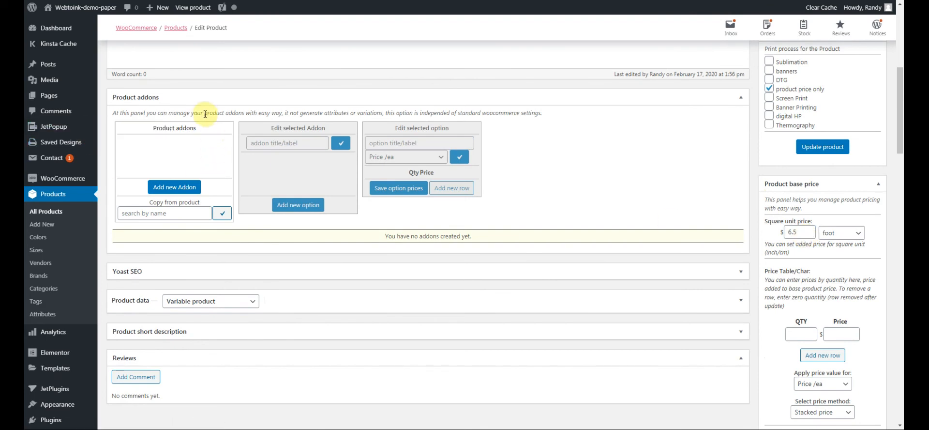
pyautogui.click(167, 187)
pyautogui.tripleClick(311, 142)
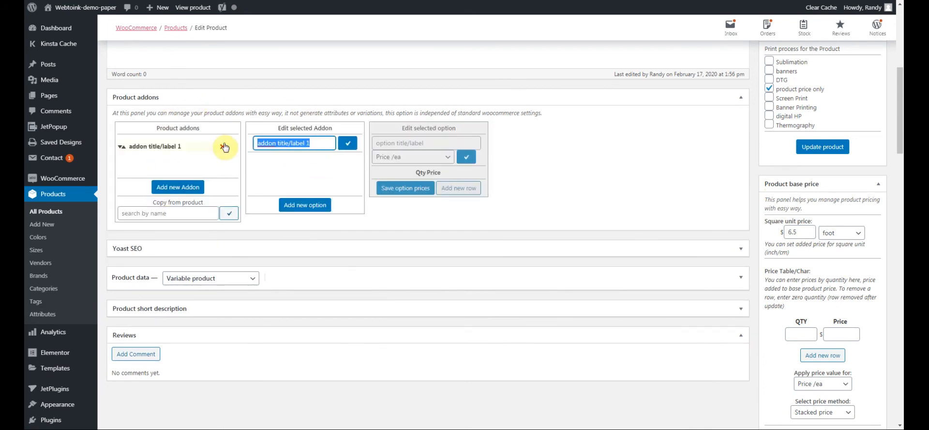
pyautogui.write('Finishing')
pyautogui.click(348, 144)
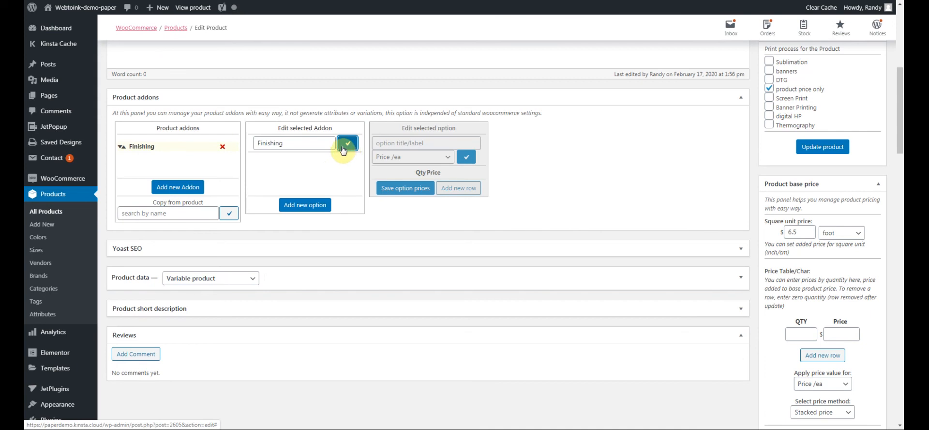
# Add an option to the Finishing addon and title it Grommets in corners
pyautogui.click(303, 209)
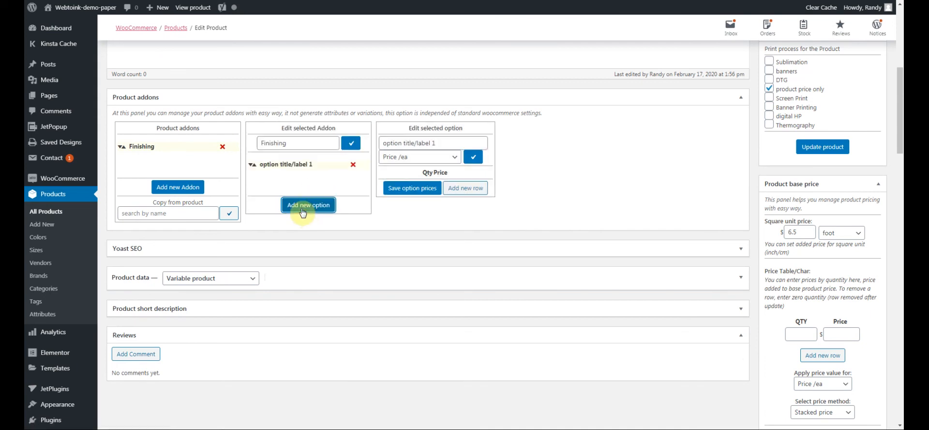
pyautogui.moveTo(438, 144); pyautogui.dragTo(381, 143)
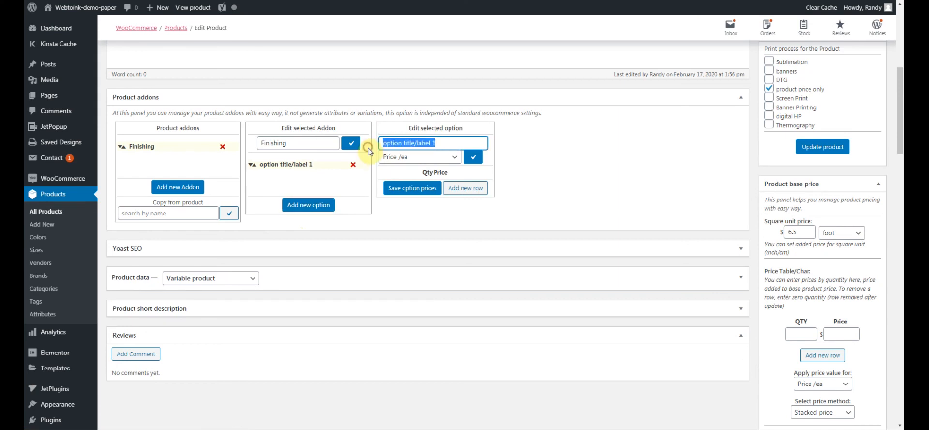
pyautogui.press('BackSpace')
pyautogui.write('Grommet')
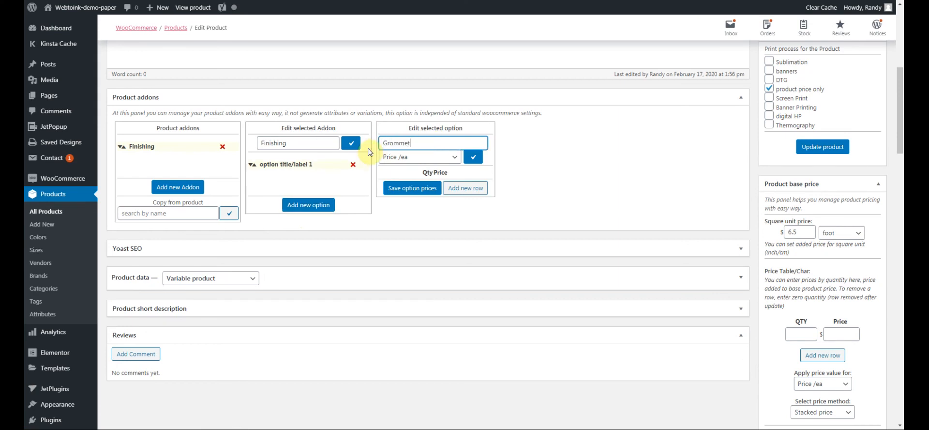
pyautogui.write('s in corners')
pyautogui.click(472, 158)
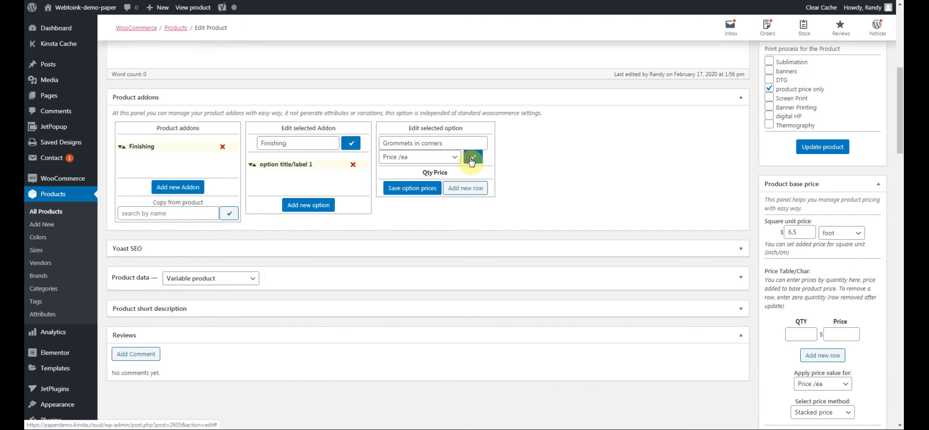
# Give the Grommets in corners option prices of 5.00 from quantity 1 and 3.00 from quantity 20, and save the option prices
pyautogui.click(466, 191)
pyautogui.click(397, 184)
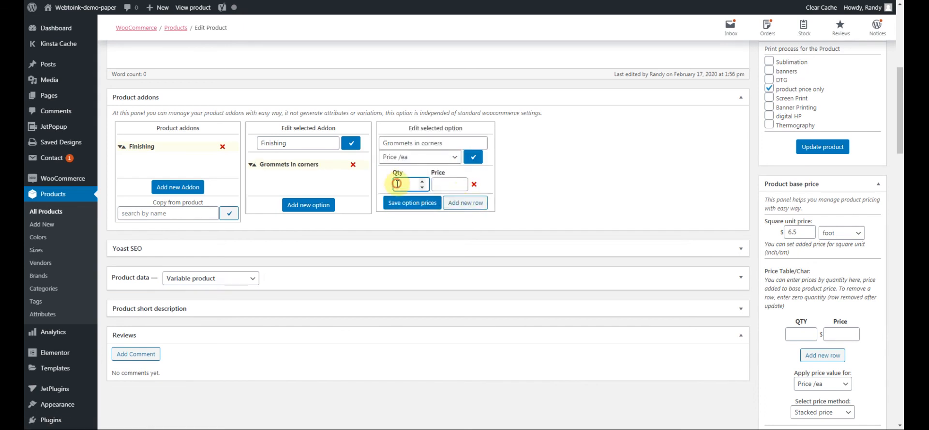
pyautogui.click(445, 186)
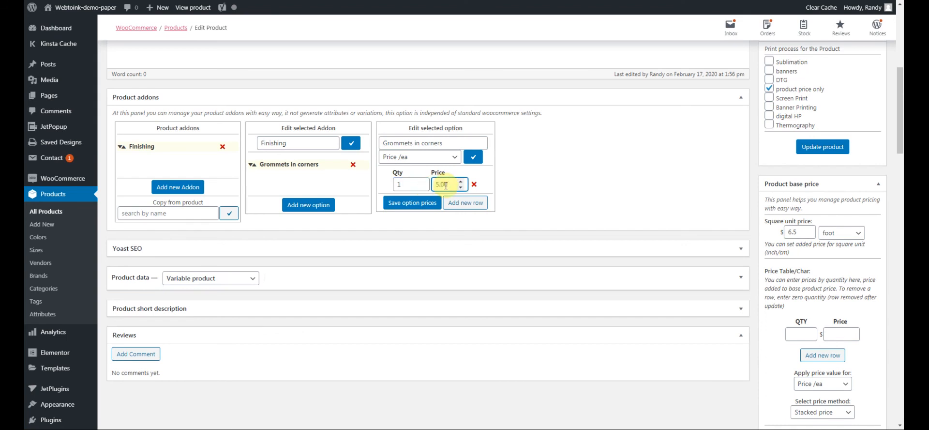
pyautogui.write('5.00')
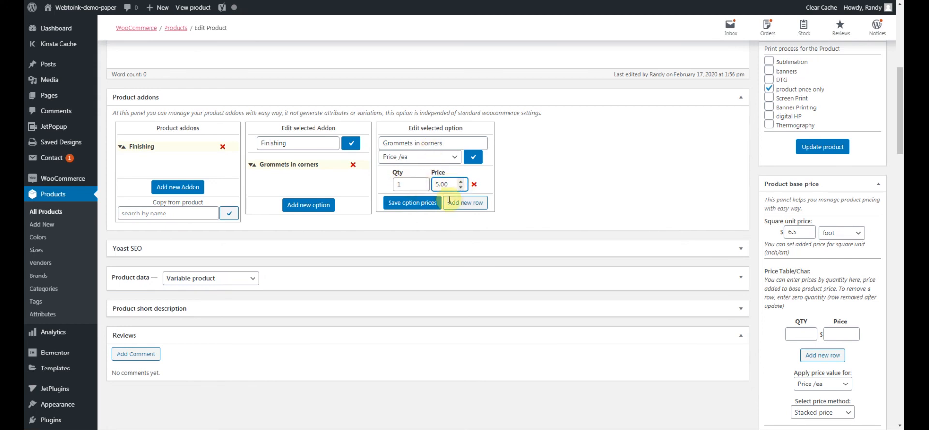
pyautogui.click(464, 202)
pyautogui.click(401, 200)
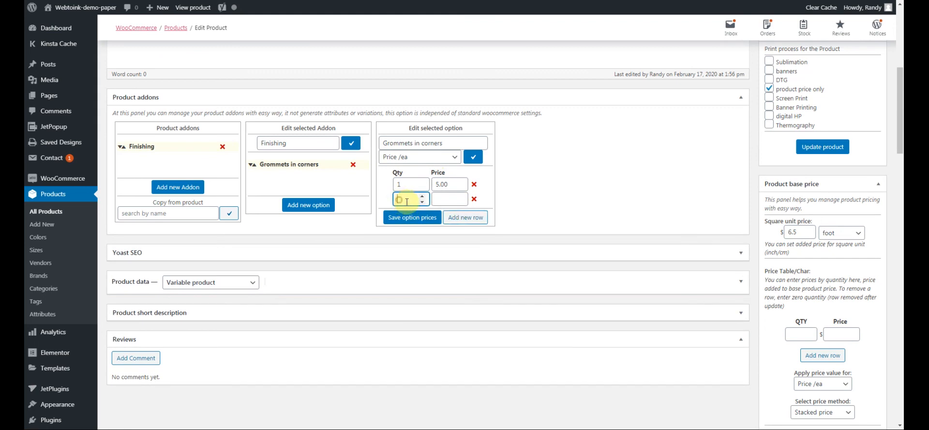
pyautogui.write('20')
pyautogui.click(440, 199)
pyautogui.write('3.00')
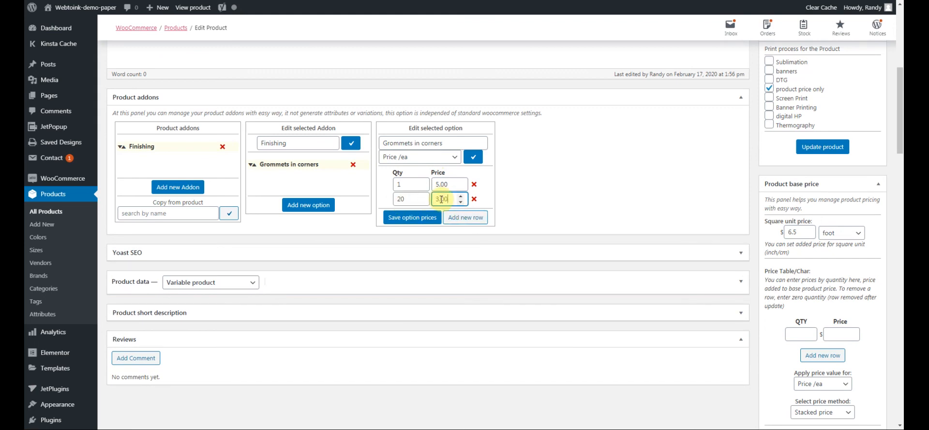
pyautogui.click(412, 218)
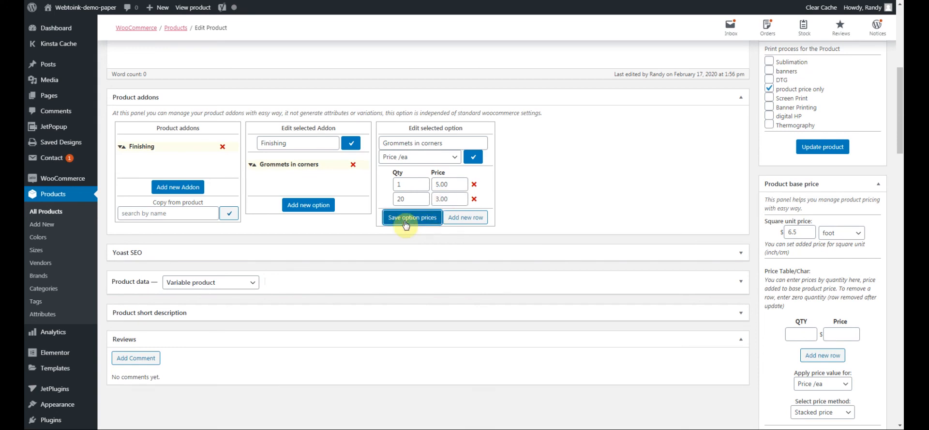
# Add a second Finishing option titled Hemmed edges only-no grommets, with an empty price row
pyautogui.click(305, 207)
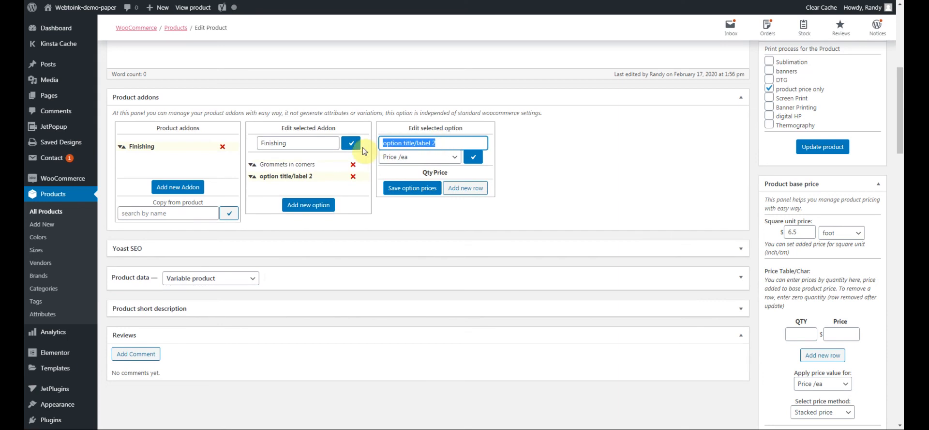
pyautogui.write('Hemmed edges')
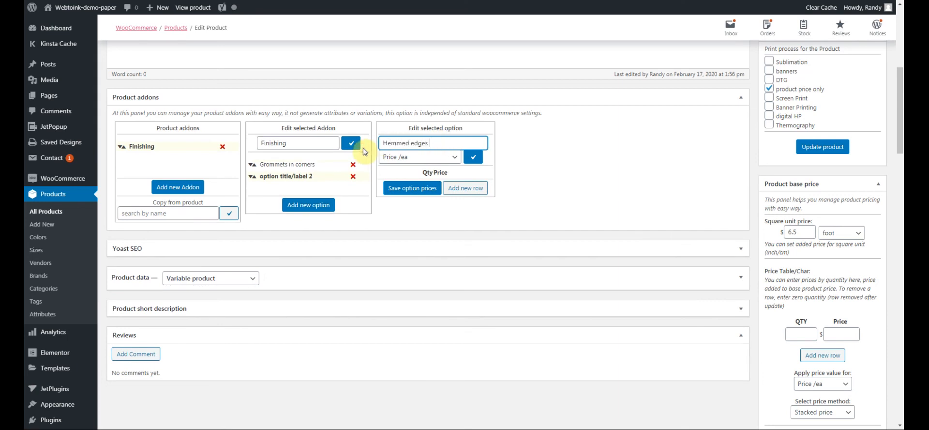
pyautogui.write(' only-no grommets')
pyautogui.click(471, 161)
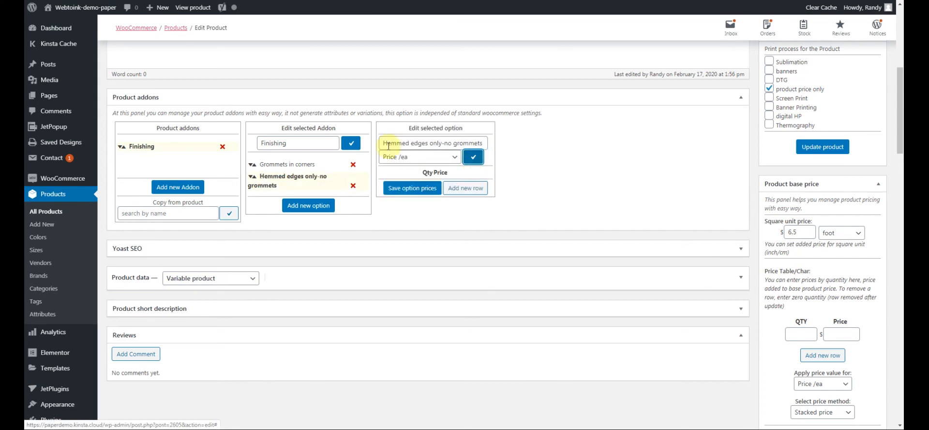
pyautogui.click(462, 188)
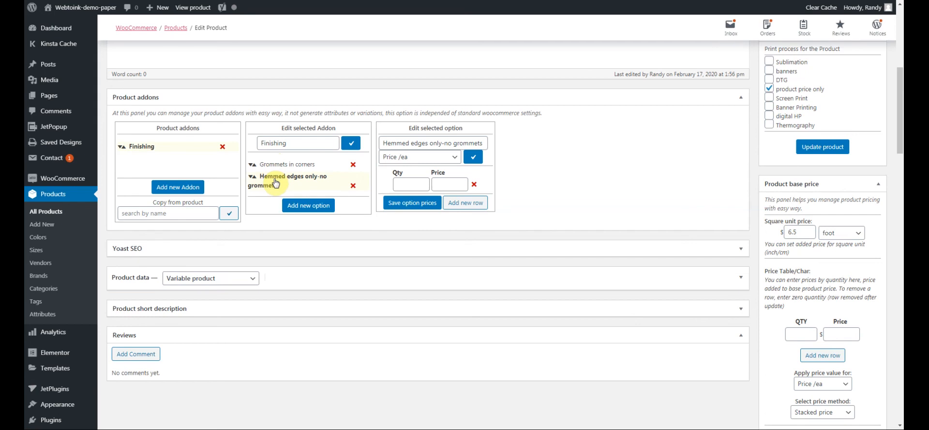
# Move the hemmed edges option above Grommets in corners and update the product
pyautogui.moveTo(255, 175)
pyautogui.mouseDown()
pyautogui.moveTo(249, 162)
pyautogui.moveTo(255, 180)
pyautogui.mouseUp()
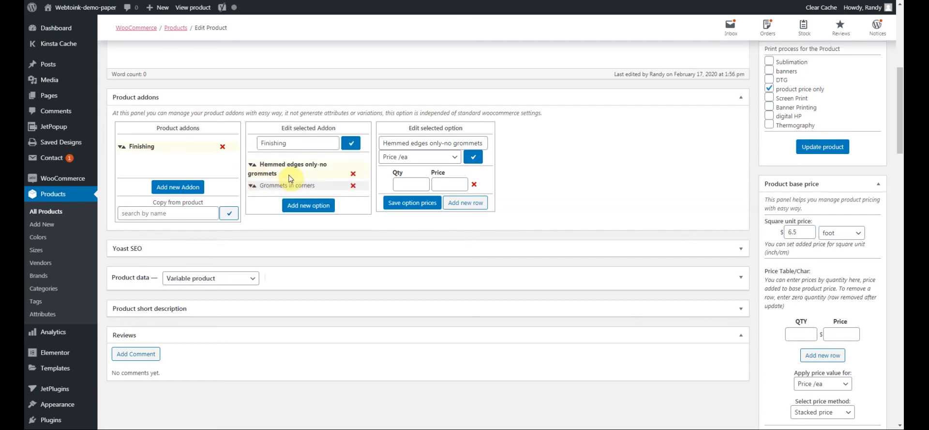
pyautogui.click(805, 147)
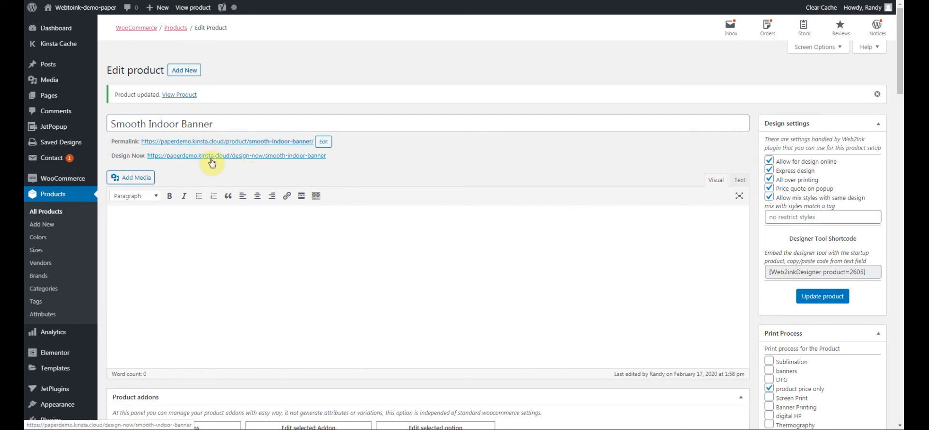
# Open the banner's store page in a new tab and bring up its price calculator
pyautogui.rightClick(206, 141)
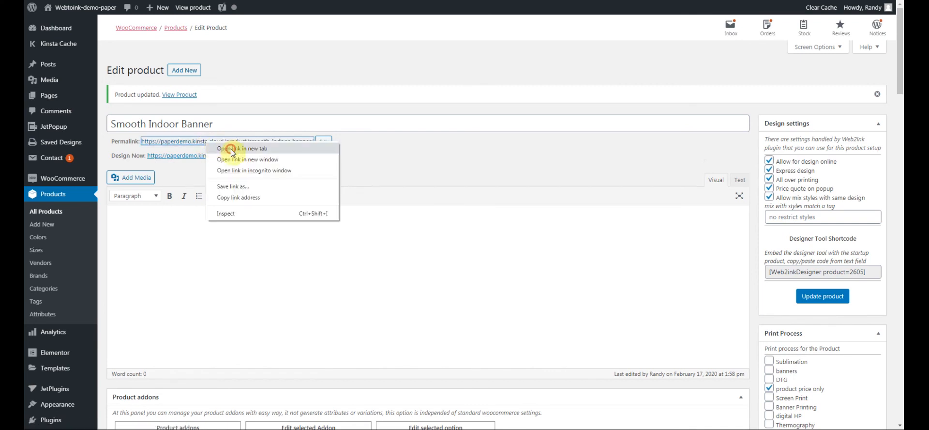
pyautogui.click(232, 149)
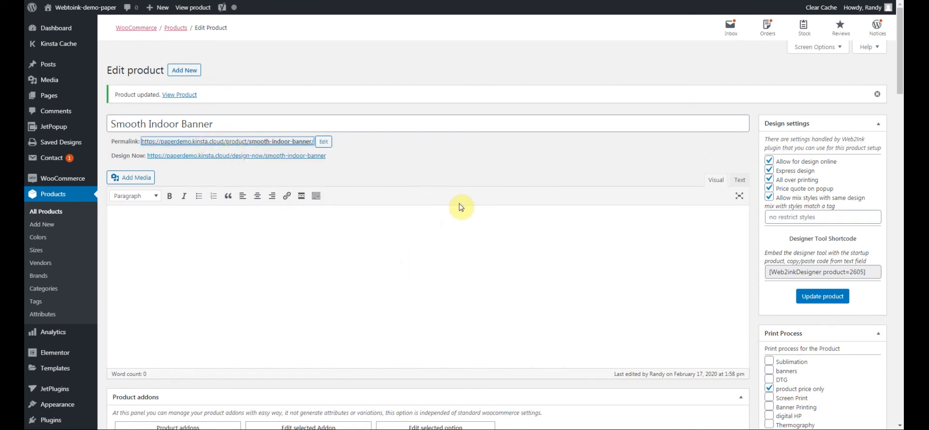
pyautogui.hotkey('ctrl', 'Tab')
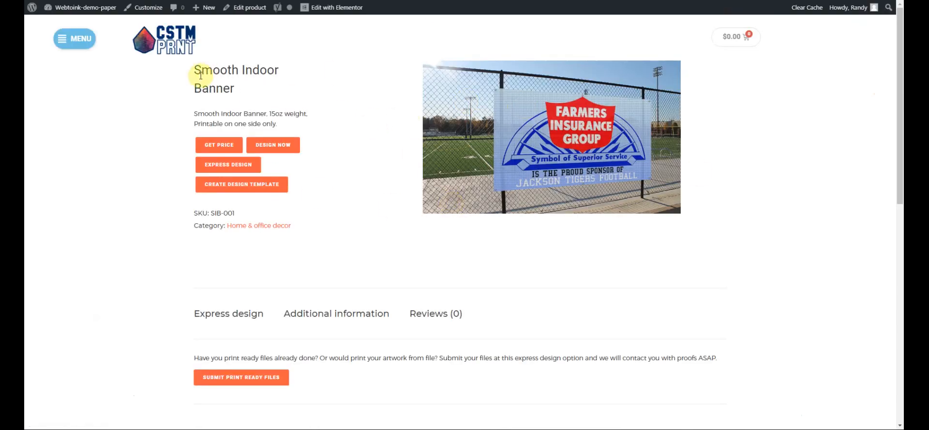
pyautogui.click(224, 150)
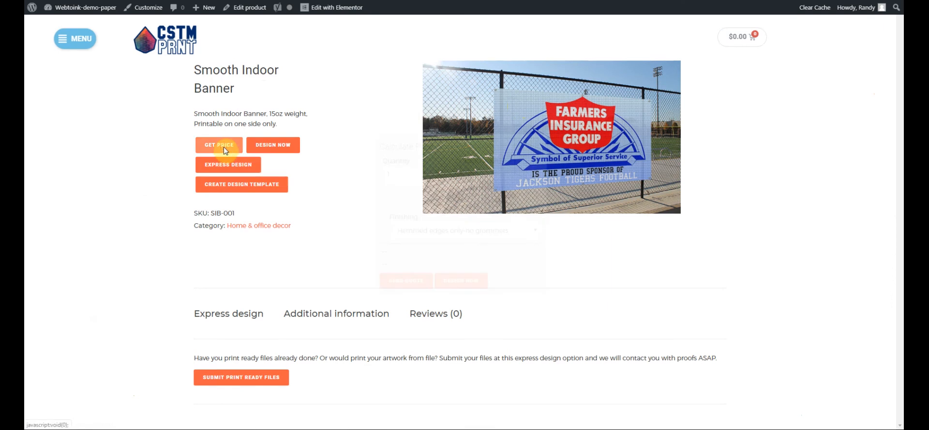
# Calculate the price of one banner 48 inches wide and 60 inches high, and examine the price per item
pyautogui.moveTo(481, 175); pyautogui.dragTo(454, 174)
pyautogui.write('48')
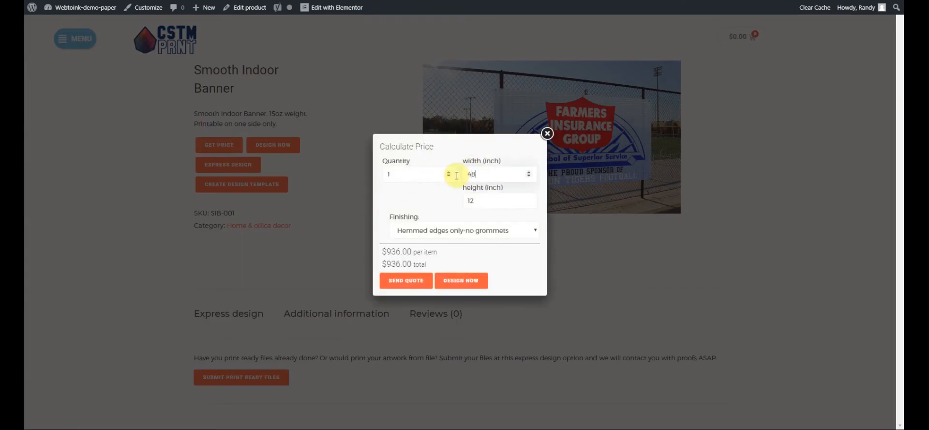
pyautogui.moveTo(480, 201); pyautogui.dragTo(460, 202)
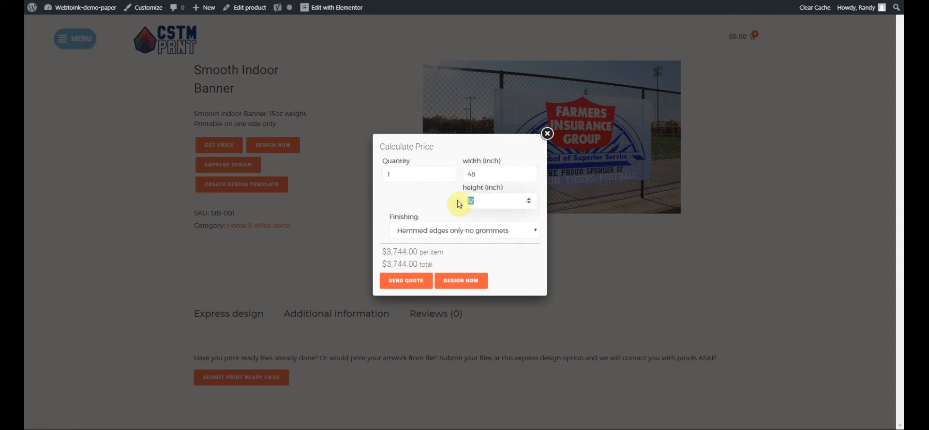
pyautogui.write('60')
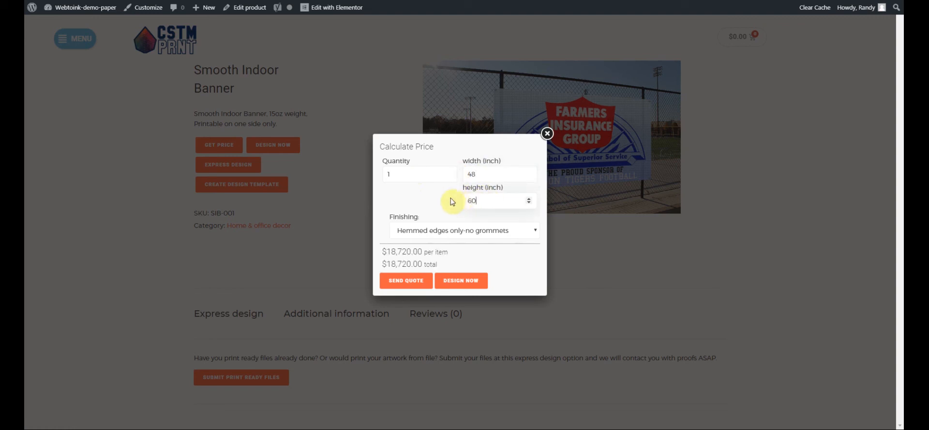
pyautogui.moveTo(381, 252); pyautogui.dragTo(454, 251)
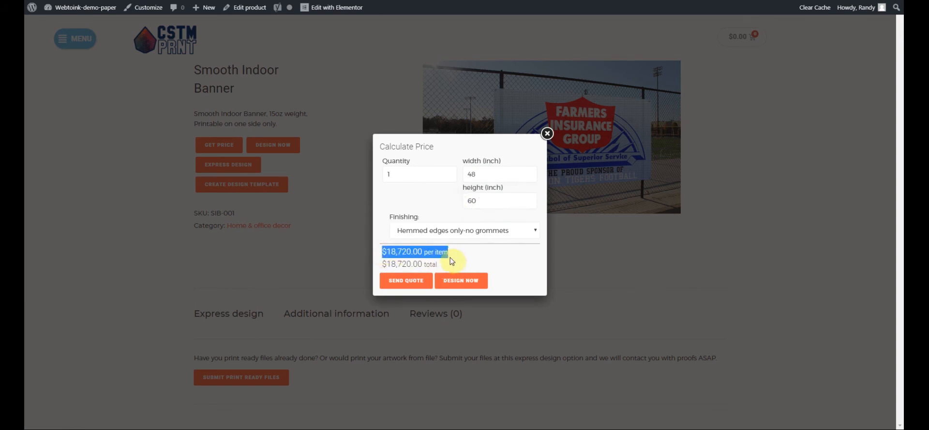
pyautogui.click(492, 254)
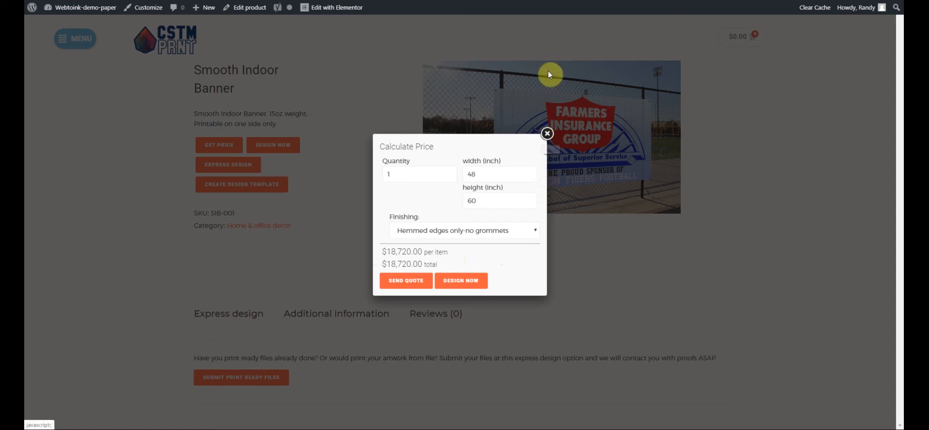
# Return to the banner's product edit page and check the square unit price in its base price settings
pyautogui.click(406, 0)
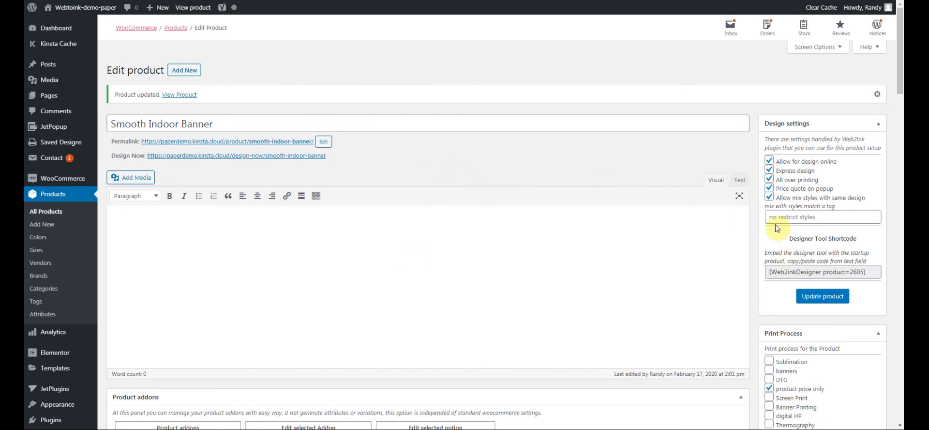
pyautogui.scroll(-6, 784, 278)
pyautogui.scroll(-3, 757, 279)
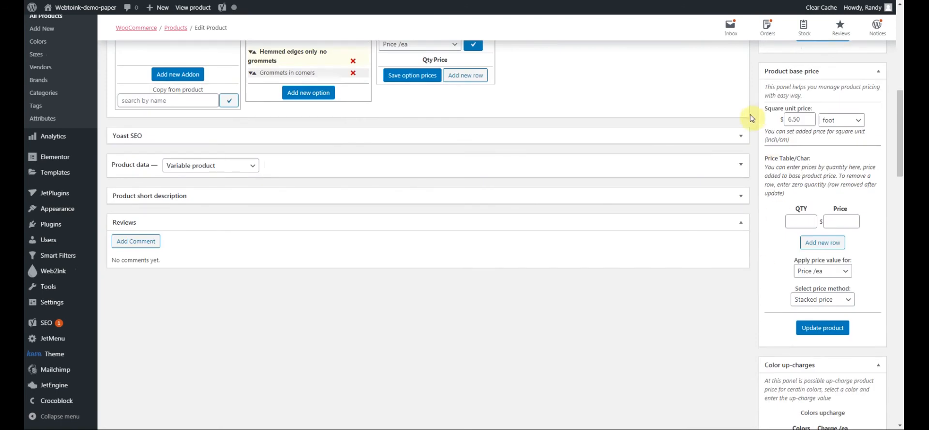
pyautogui.moveTo(789, 119); pyautogui.dragTo(802, 119)
pyautogui.click(802, 120)
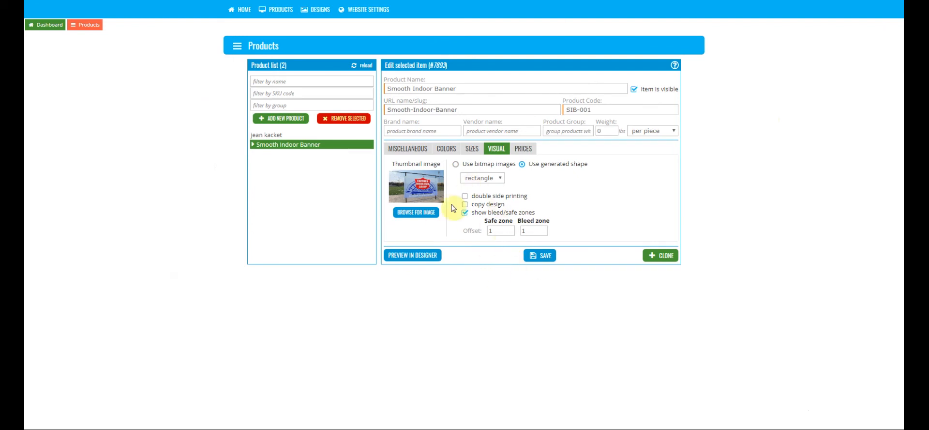
# Switch to the Web2Ink product editor and check the banner's size range and measurement unit, keeping inch selected
pyautogui.click(472, 150)
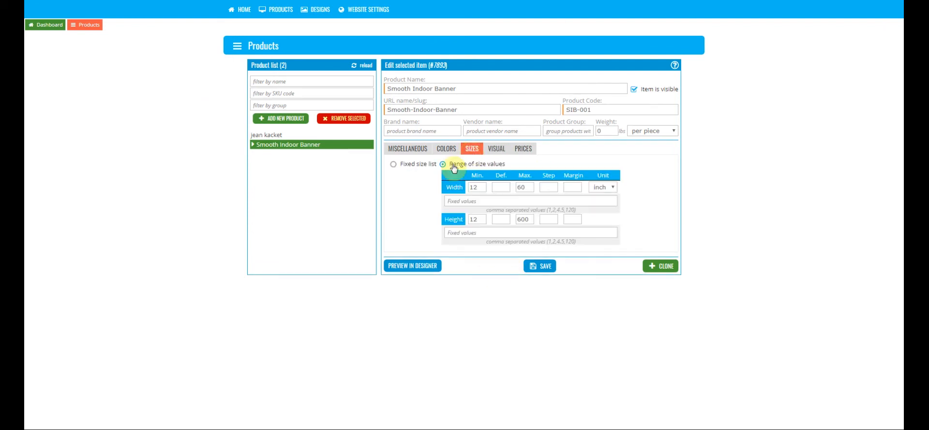
pyautogui.click(614, 188)
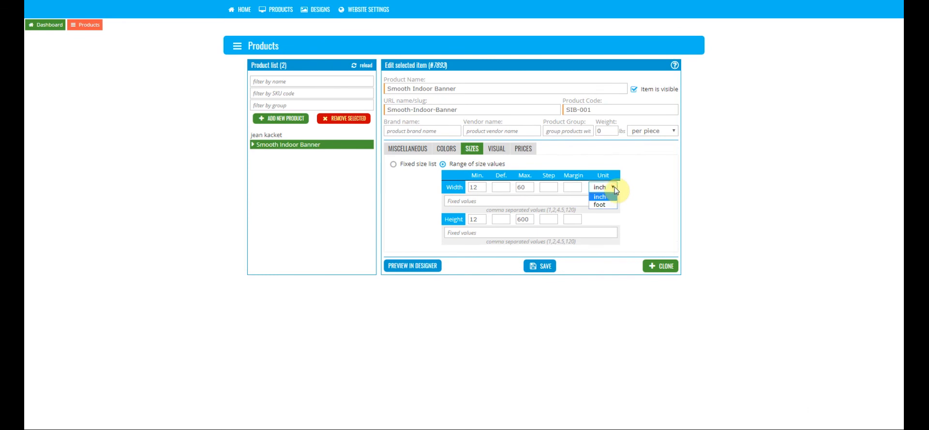
pyautogui.click(614, 188)
pyautogui.click(615, 189)
pyautogui.click(615, 189)
pyautogui.click(615, 188)
pyautogui.click(615, 188)
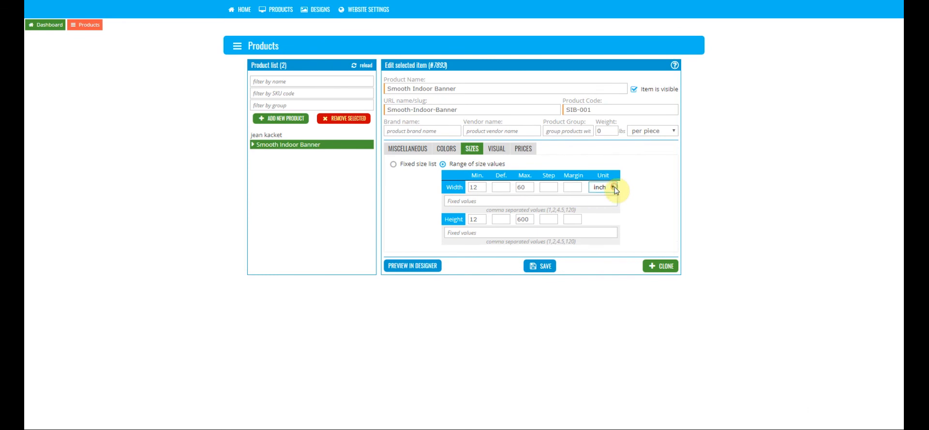
pyautogui.click(473, 187)
pyautogui.doubleClick(524, 187)
pyautogui.click(611, 187)
pyautogui.click(605, 198)
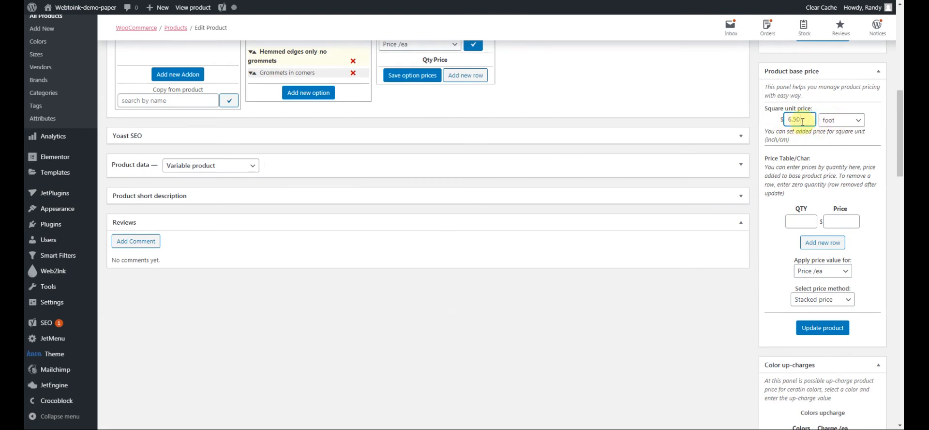
# Set the banner's square unit price to 0.0452 per inch and update the product
pyautogui.click(860, 124)
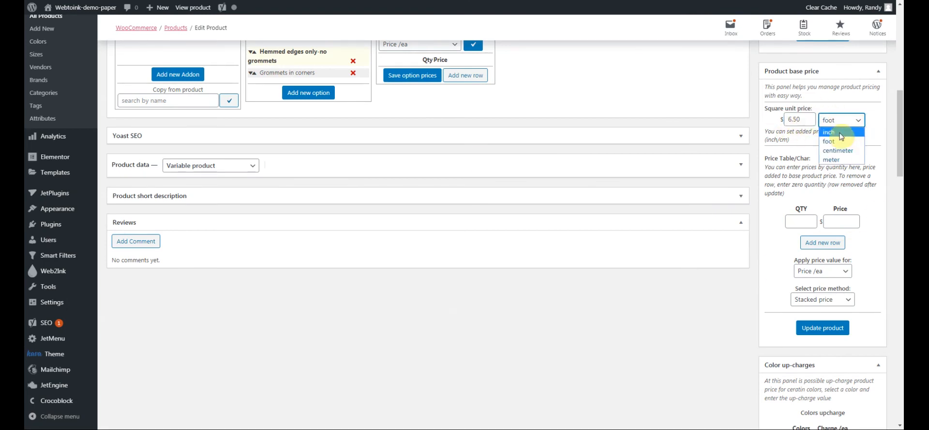
pyautogui.click(835, 132)
pyautogui.moveTo(804, 119); pyautogui.dragTo(769, 125)
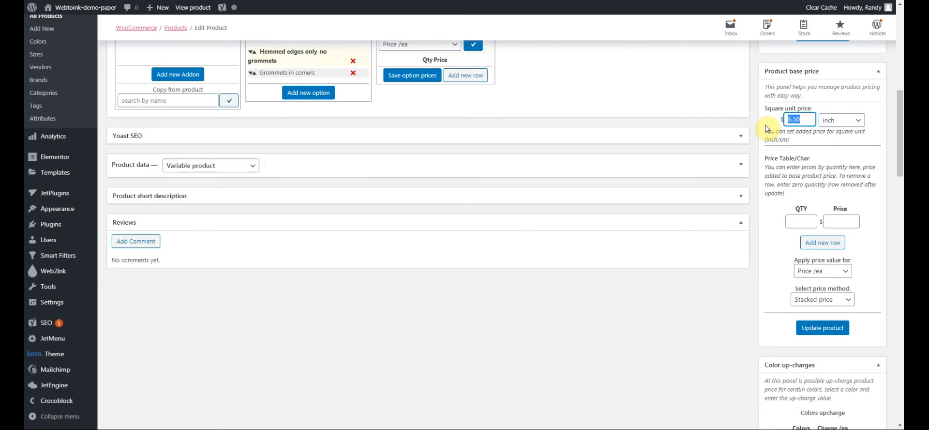
pyautogui.write('0.0')
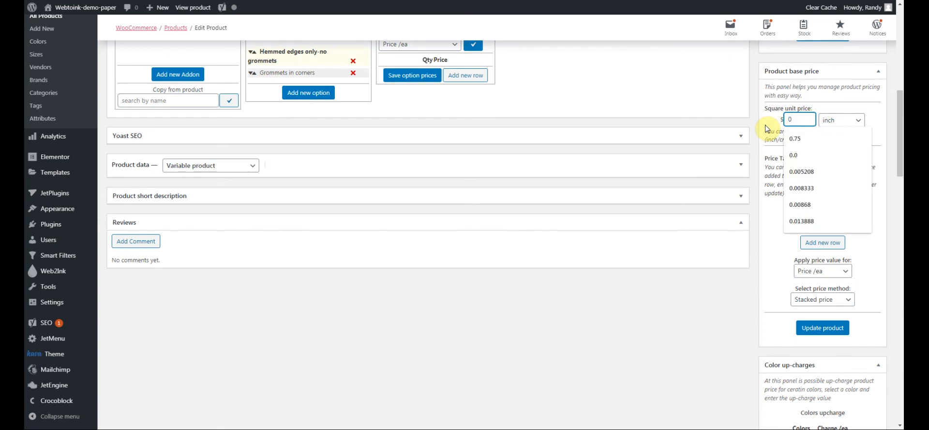
pyautogui.write('4')
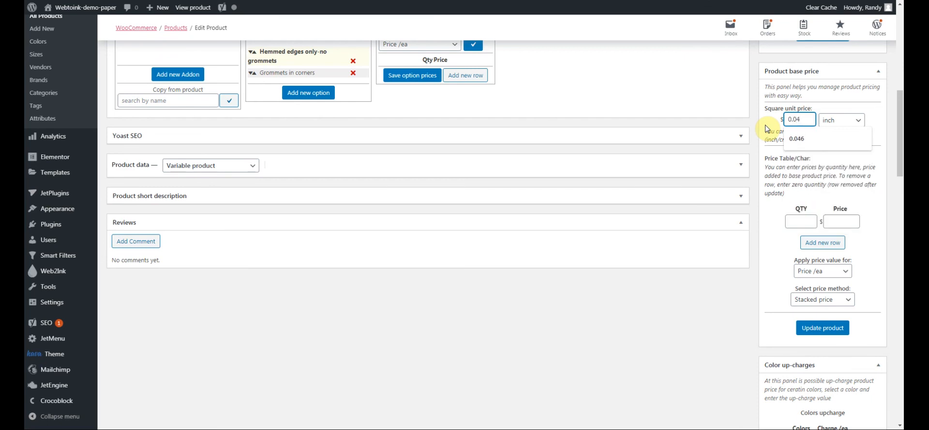
pyautogui.write('5')
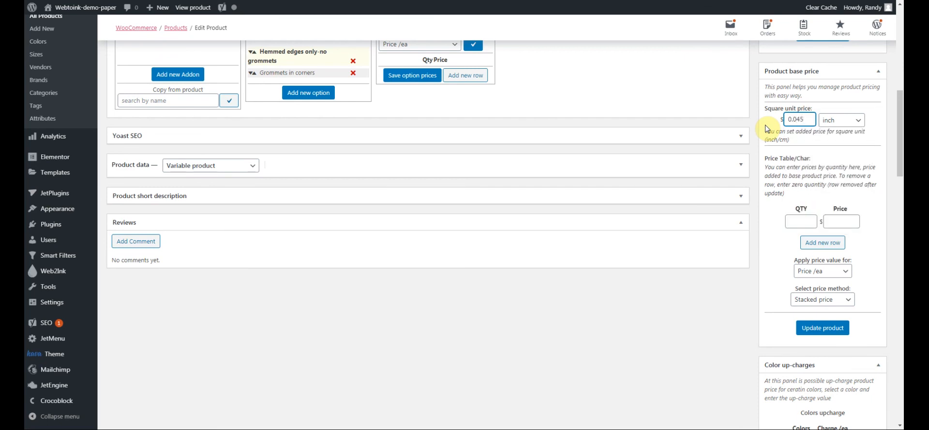
pyautogui.write('2')
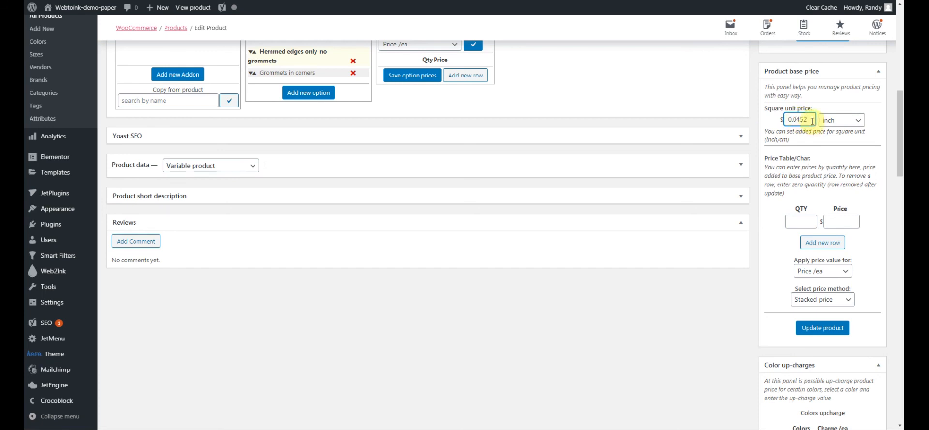
pyautogui.click(821, 331)
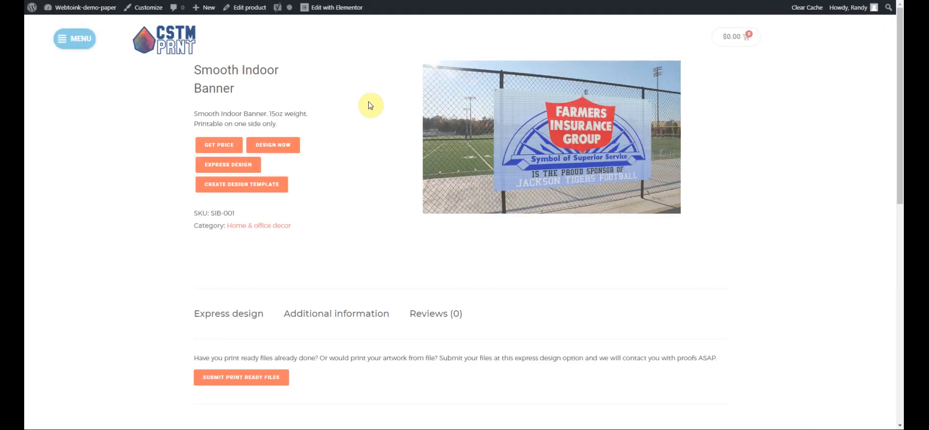
# On the banner's store page, calculate the price of one banner 48 inches wide and 24 inches high and examine the price per item
pyautogui.click(224, 145)
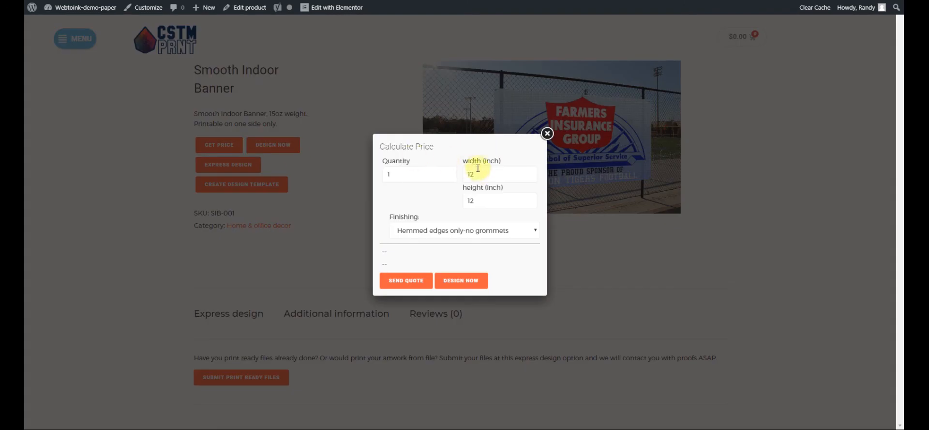
pyautogui.doubleClick(477, 172)
pyautogui.write('48')
pyautogui.doubleClick(469, 200)
pyautogui.write('24')
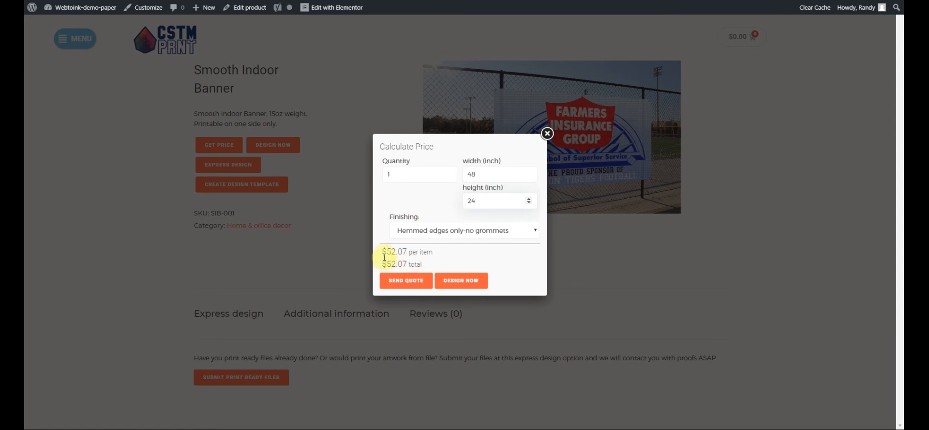
pyautogui.moveTo(386, 252); pyautogui.dragTo(448, 259)
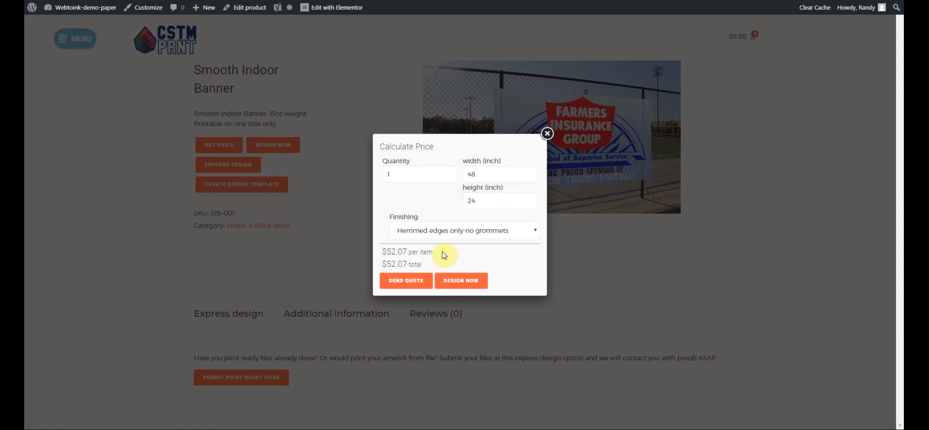
# Change the quote's finishing to Grommets in corners, examine the recalculated price, and close the calculator
pyautogui.click(489, 232)
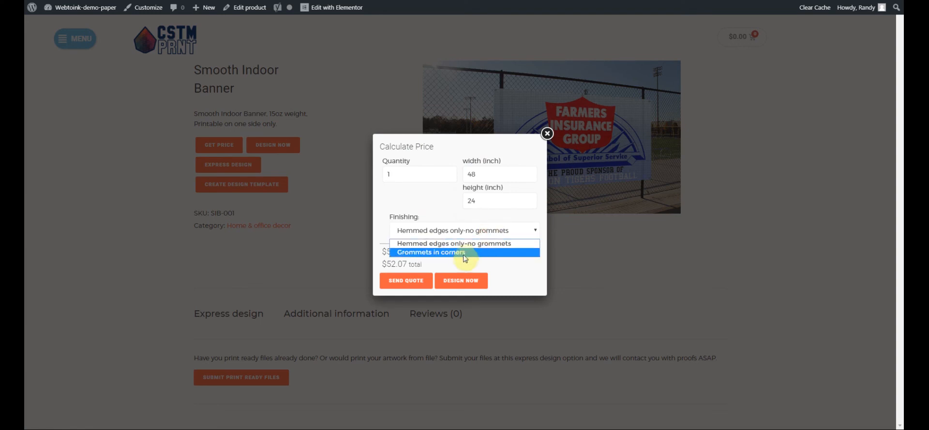
pyautogui.click(465, 253)
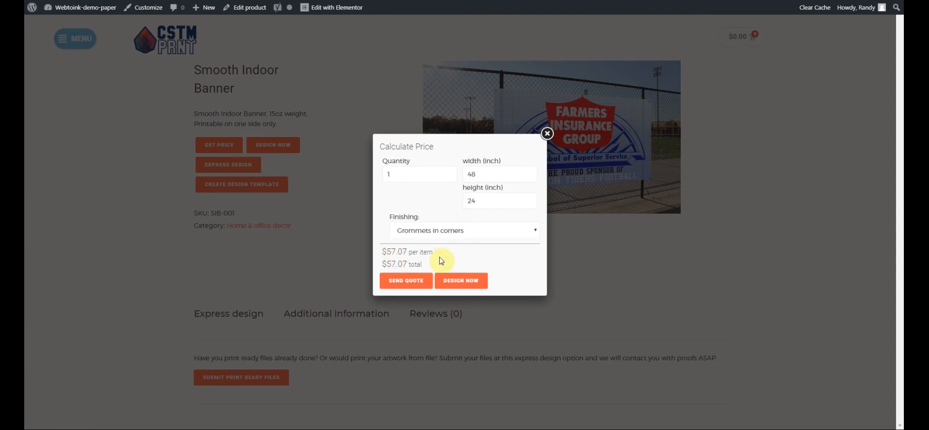
pyautogui.click(547, 134)
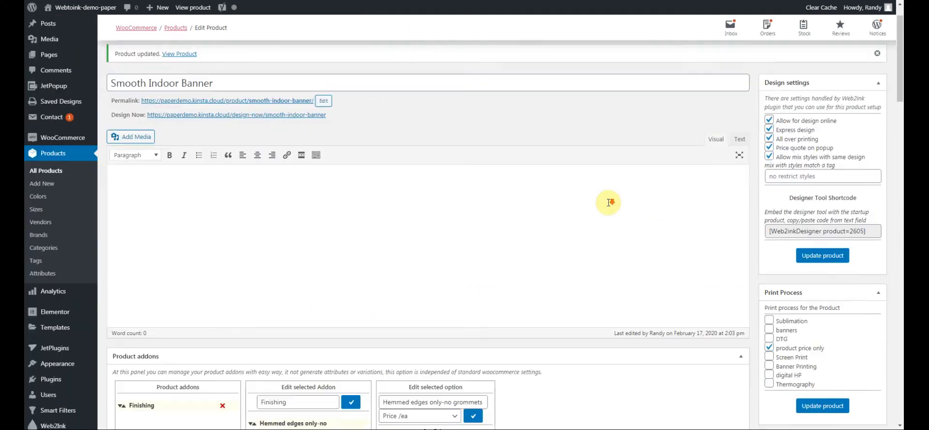
# Return to the banner's product edit page and review the square unit price in its base price settings
pyautogui.scroll(-5, 610, 202)
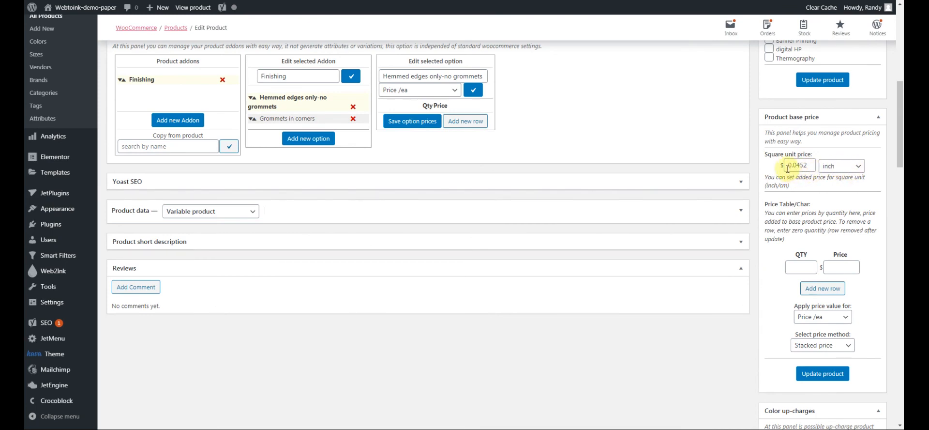
pyautogui.doubleClick(786, 166)
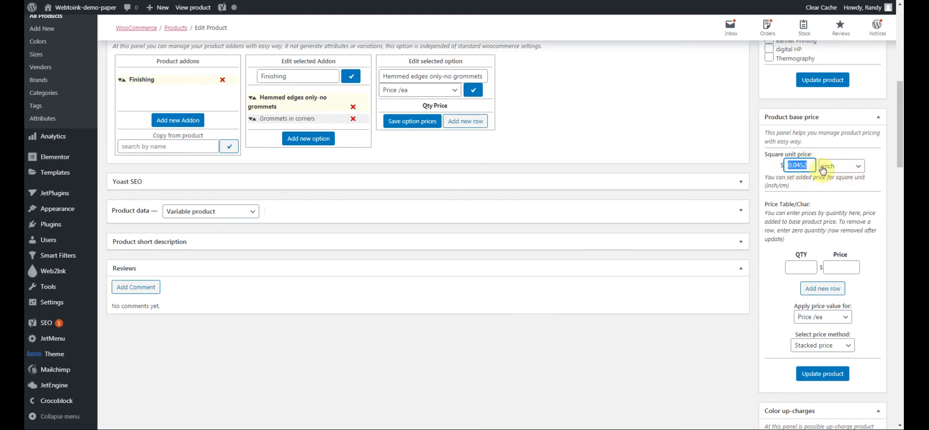
pyautogui.click(809, 166)
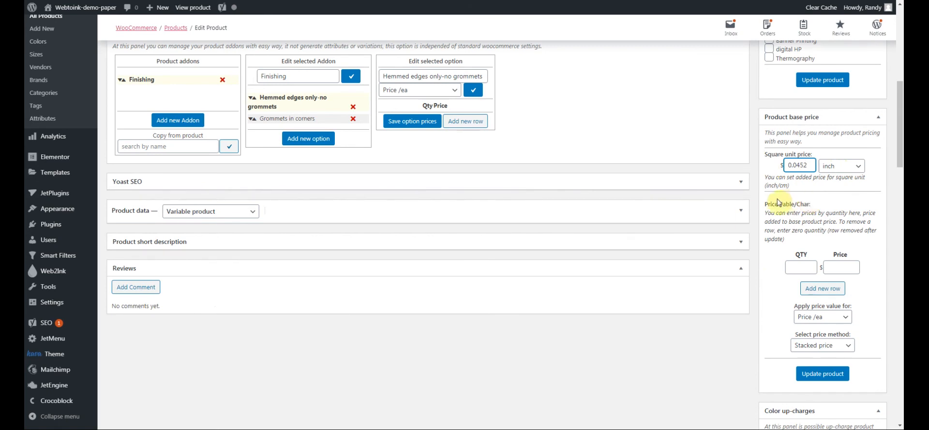
pyautogui.scroll(5, 755, 208)
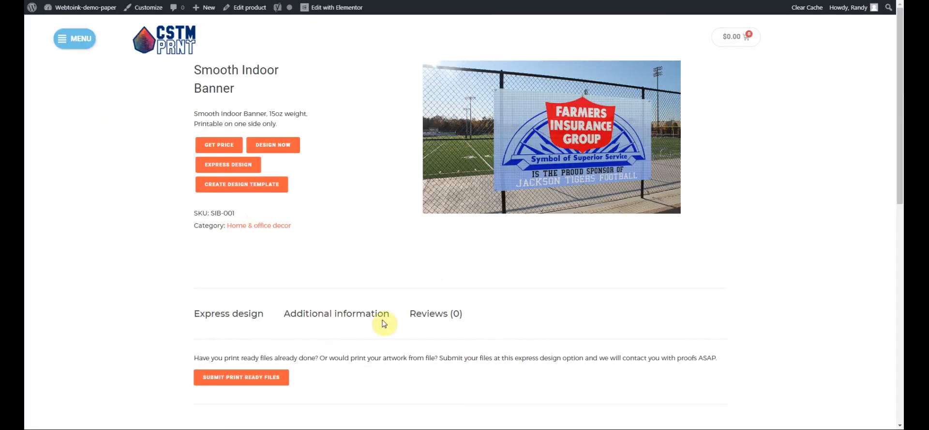
# Open the banner in the online designer from its store page and set the design size to 48 by 24 inches
pyautogui.click(273, 145)
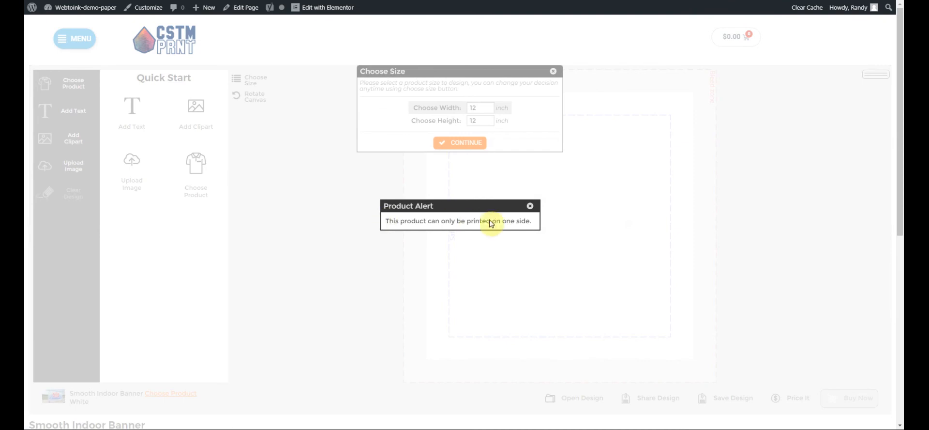
pyautogui.click(531, 207)
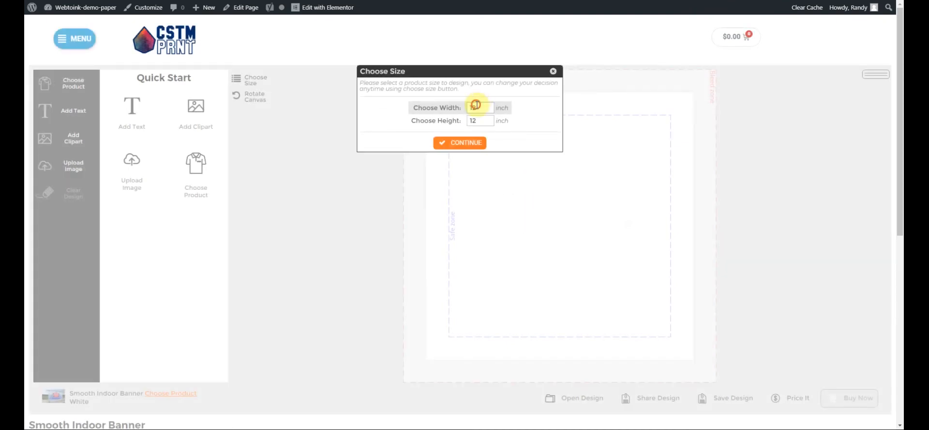
pyautogui.doubleClick(474, 107)
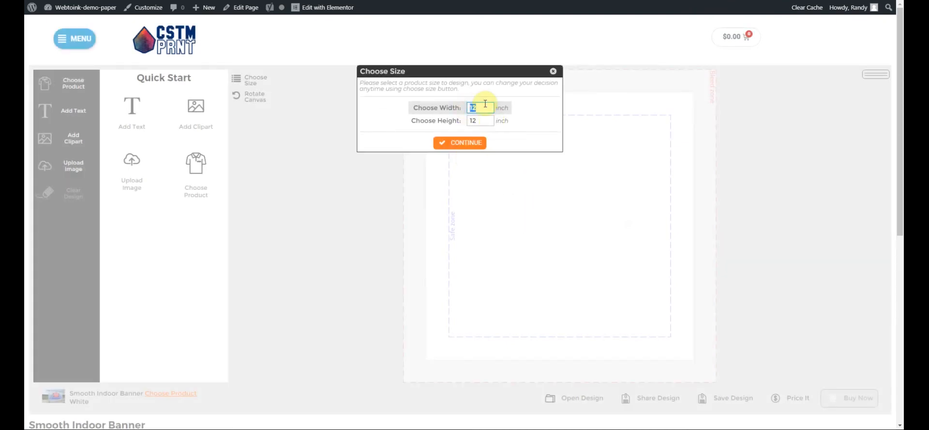
pyautogui.doubleClick(474, 120)
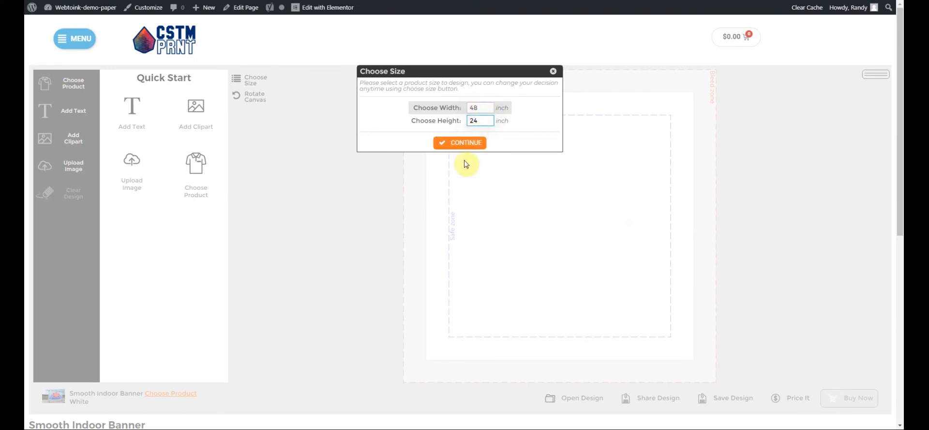
pyautogui.click(460, 143)
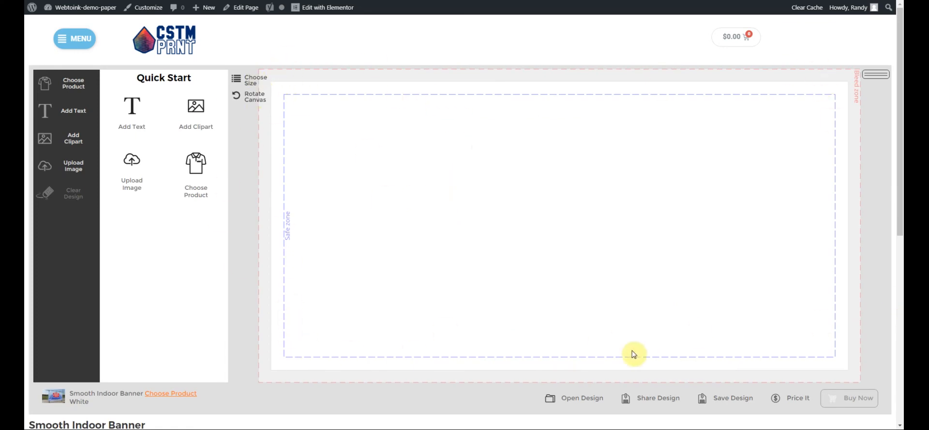
# Add the front-view Volkswagen van clipart to the banner, changing its white fill color to orange
pyautogui.click(196, 111)
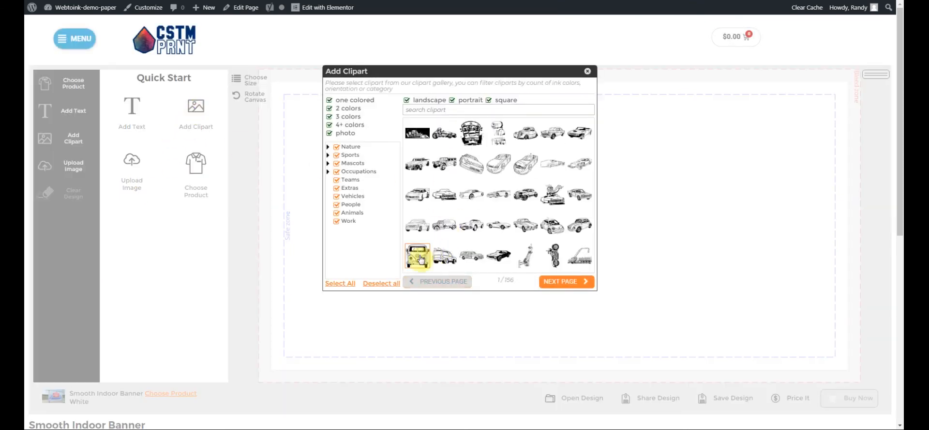
pyautogui.click(419, 258)
pyautogui.click(419, 145)
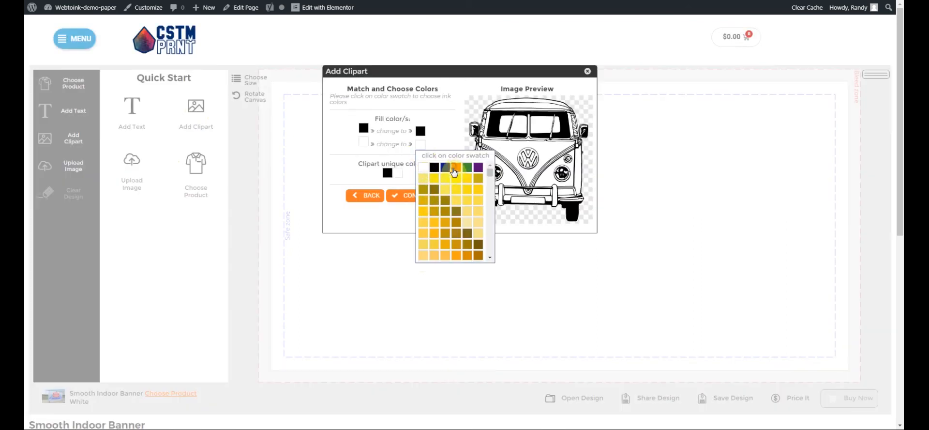
pyautogui.click(453, 168)
pyautogui.click(421, 195)
# Scale the van clipart down to about 11.09 by 11.55 inches and place it in the banner's upper right corner
pyautogui.click(425, 367)
pyautogui.click(473, 312)
pyautogui.moveTo(426, 370); pyautogui.dragTo(493, 294)
pyautogui.moveTo(549, 243); pyautogui.dragTo(758, 184)
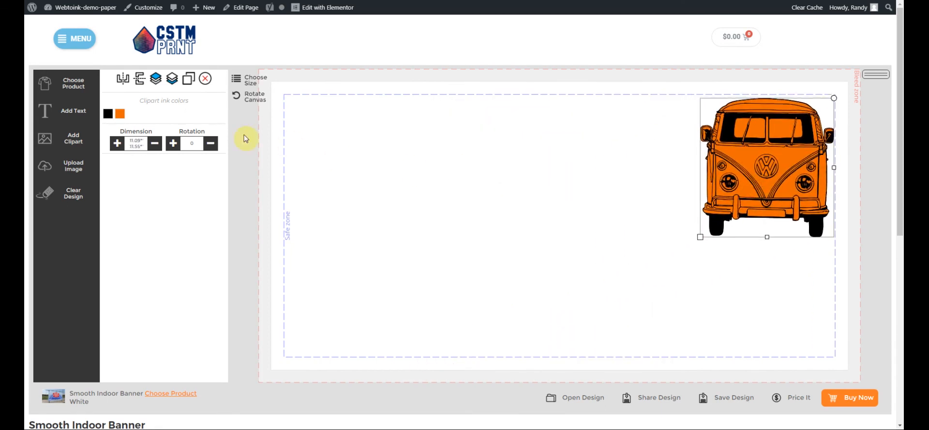
# Add a first name as a black text line in the Days font, about 29.82 by 6.94 inches, beside the van
pyautogui.click(73, 139)
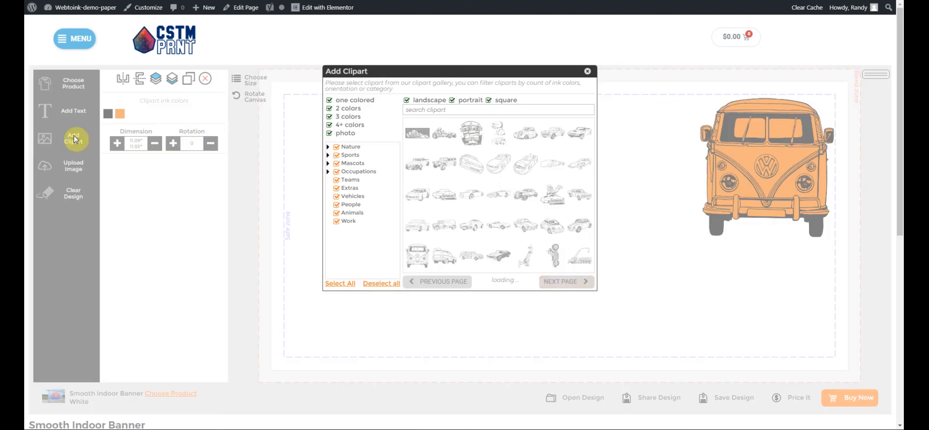
pyautogui.click(586, 72)
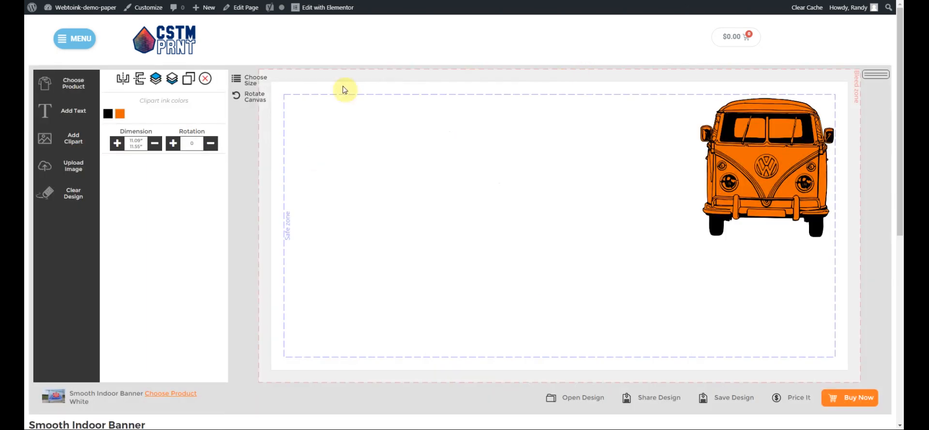
pyautogui.click(67, 111)
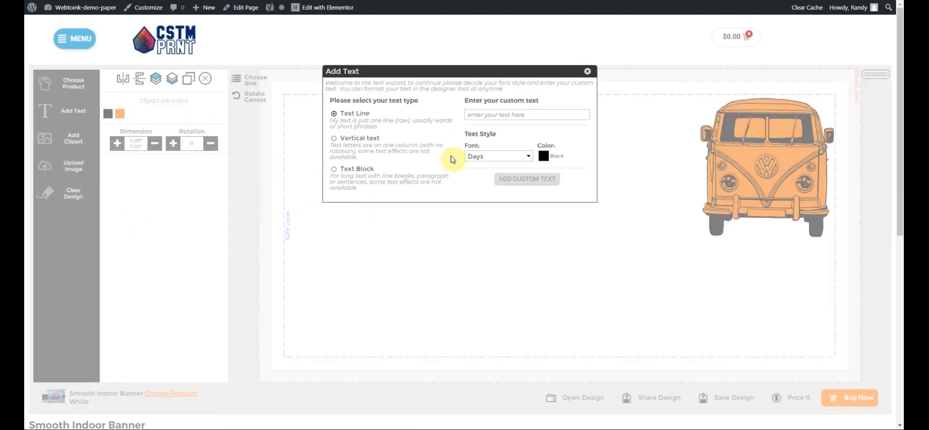
pyautogui.click(484, 115)
pyautogui.write('Steve')
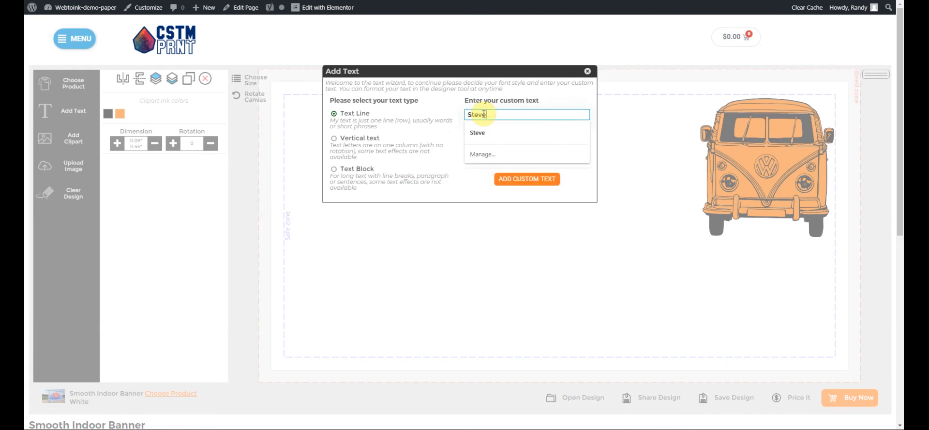
pyautogui.click(480, 129)
pyautogui.click(529, 180)
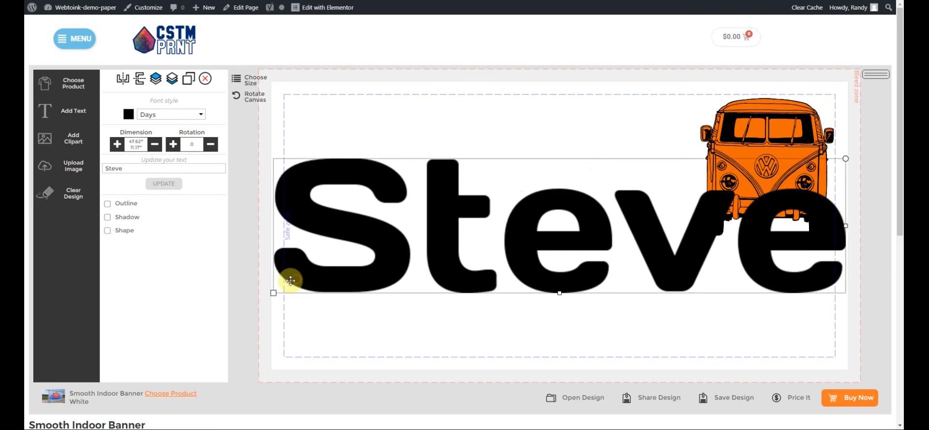
pyautogui.moveTo(273, 293); pyautogui.dragTo(382, 267)
pyautogui.moveTo(540, 231); pyautogui.dragTo(466, 153)
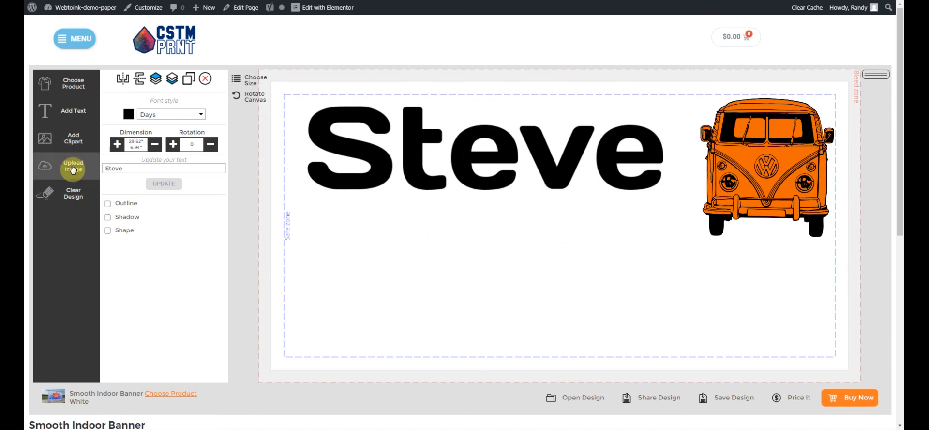
# Confirm the legal rights to use the image and upload "websites for print brokers1.jpg" from the w2i folder
pyautogui.click(71, 164)
pyautogui.click(336, 127)
pyautogui.click(391, 158)
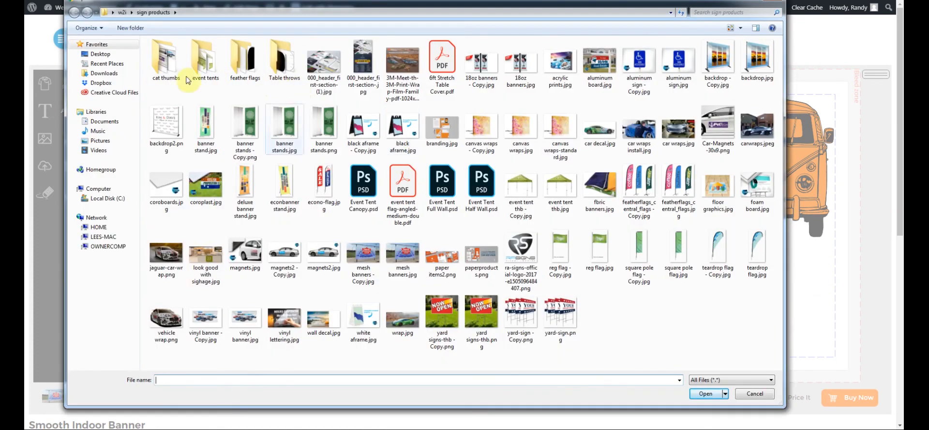
pyautogui.click(123, 14)
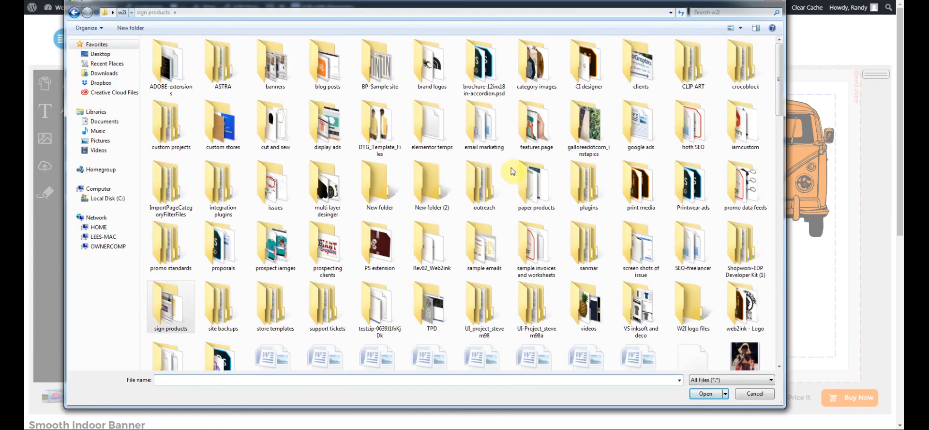
pyautogui.moveTo(779, 204); pyautogui.dragTo(774, 334)
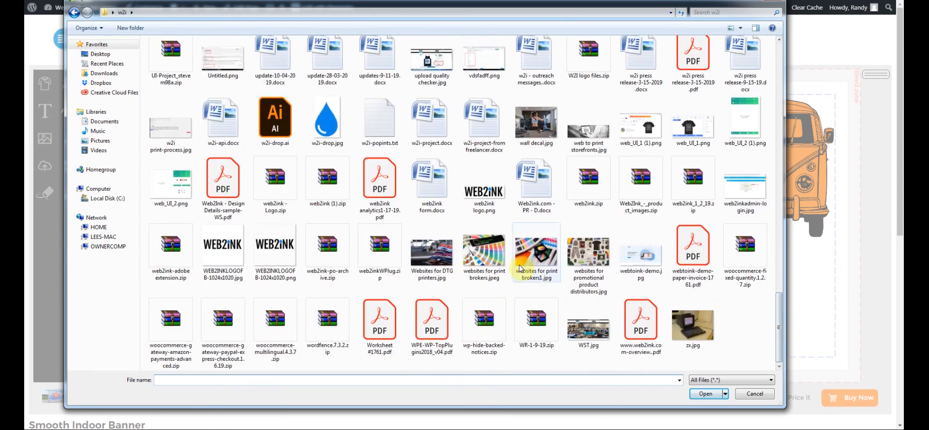
pyautogui.click(535, 277)
pyautogui.click(705, 395)
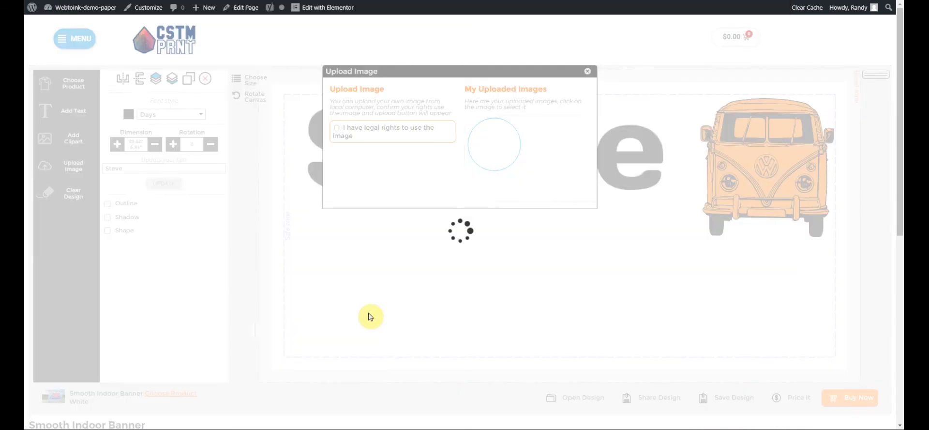
# Place the uploaded color-swatch photo on the banner's background with no photo effect
pyautogui.click(528, 191)
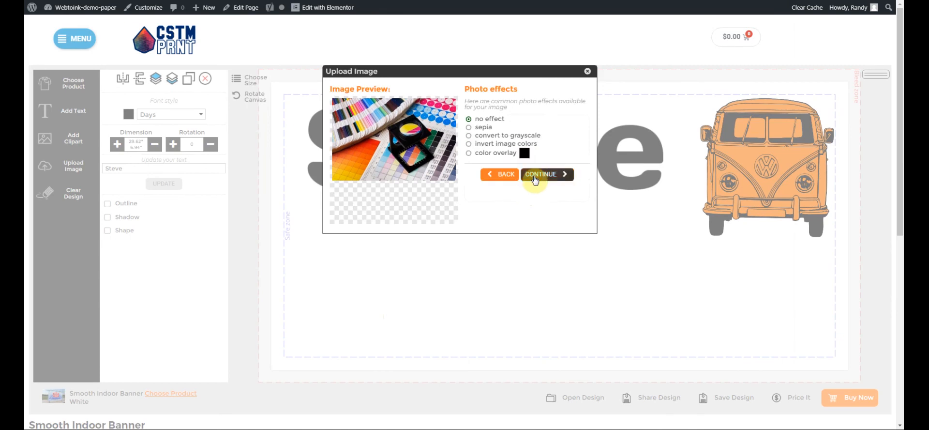
pyautogui.click(535, 178)
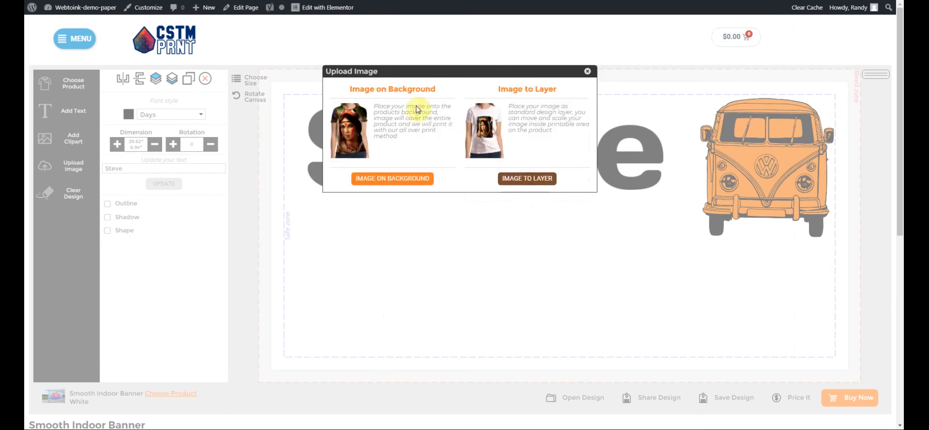
pyautogui.click(390, 179)
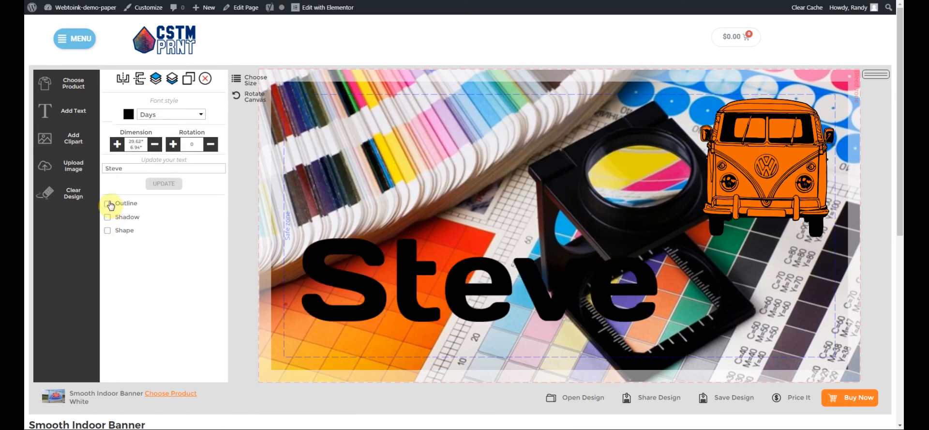
# Add a thin white outline to the black name text
pyautogui.click(108, 203)
pyautogui.click(109, 215)
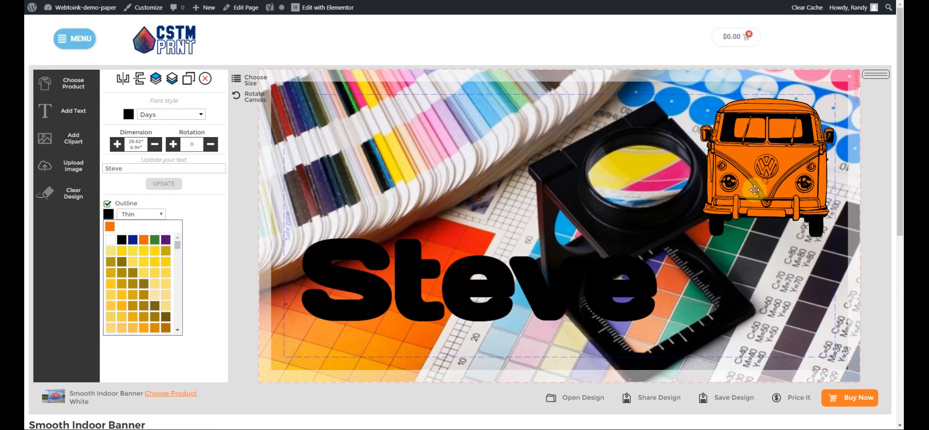
# Move the van clipart slightly lower, nudge the name text upward, and shift the background photo slightly up and to the left
pyautogui.moveTo(753, 195); pyautogui.dragTo(747, 228)
pyautogui.click(566, 273)
pyautogui.moveTo(509, 182); pyautogui.dragTo(496, 170)
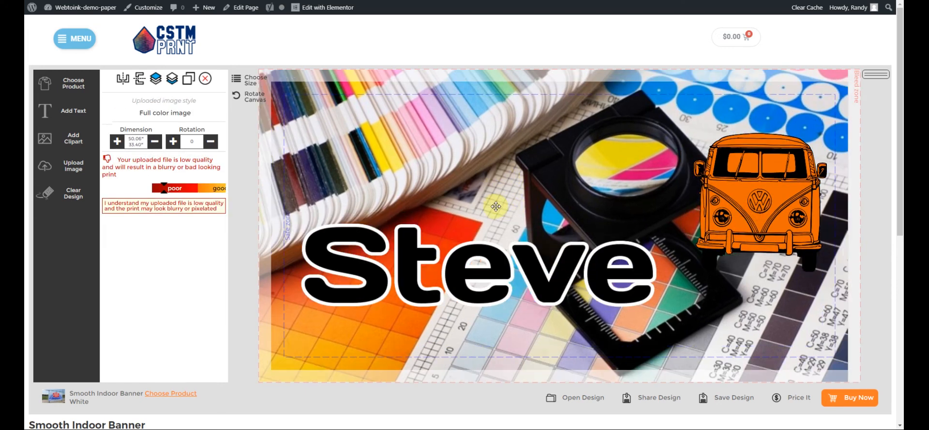
pyautogui.moveTo(494, 206); pyautogui.dragTo(494, 205)
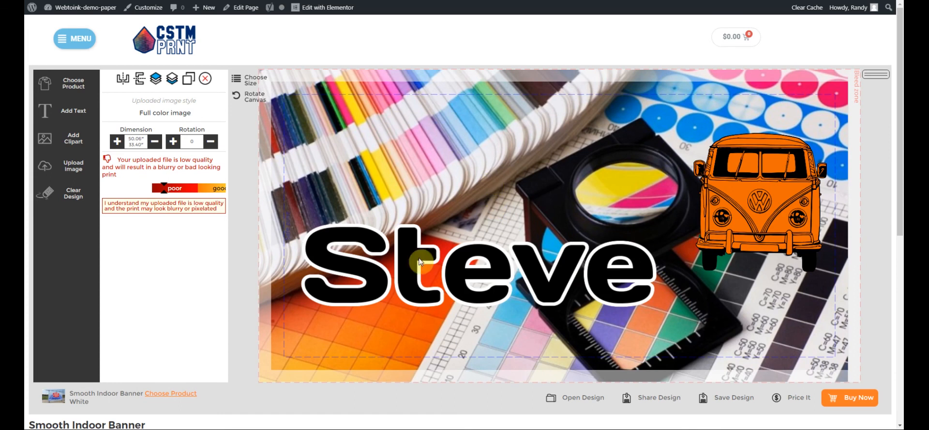